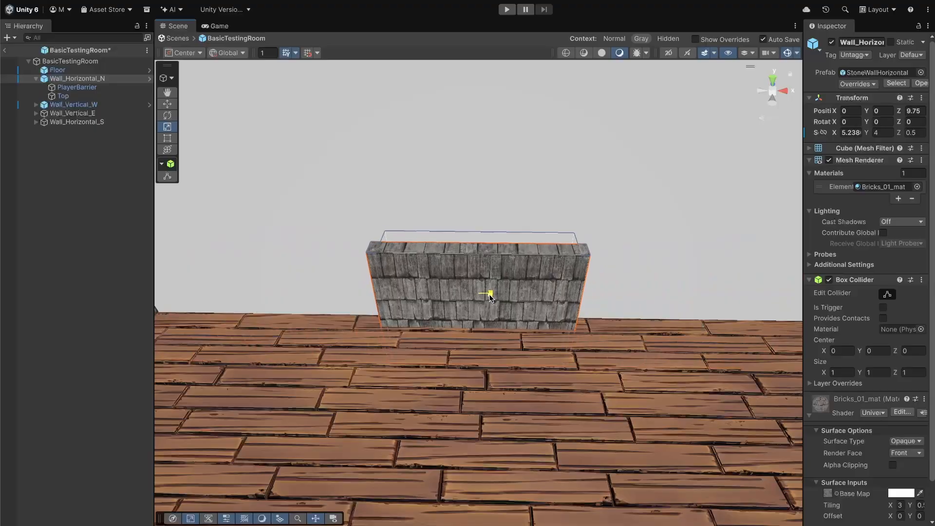
- Try shrinking Wall_Horizontal_N along X to a scale of about 5, and undo the scaling
key("ctrl+s")
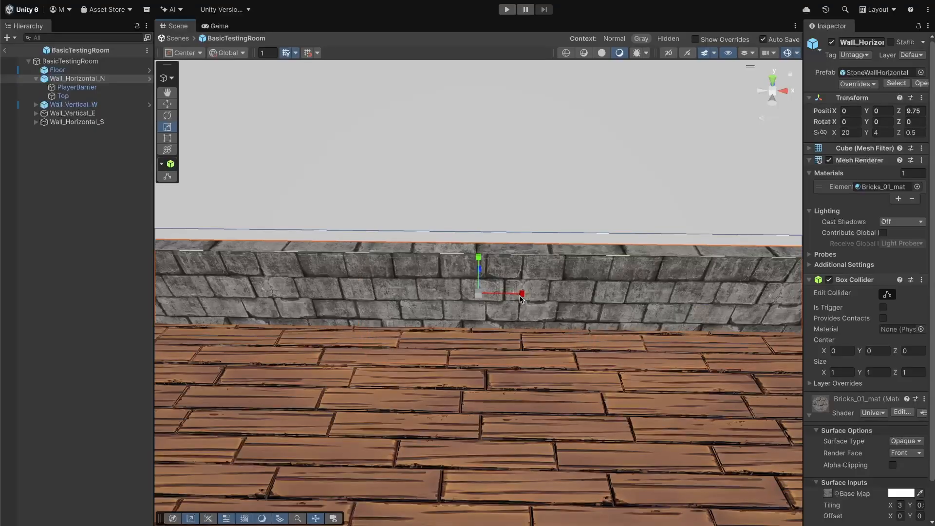
key("ctrl+s")
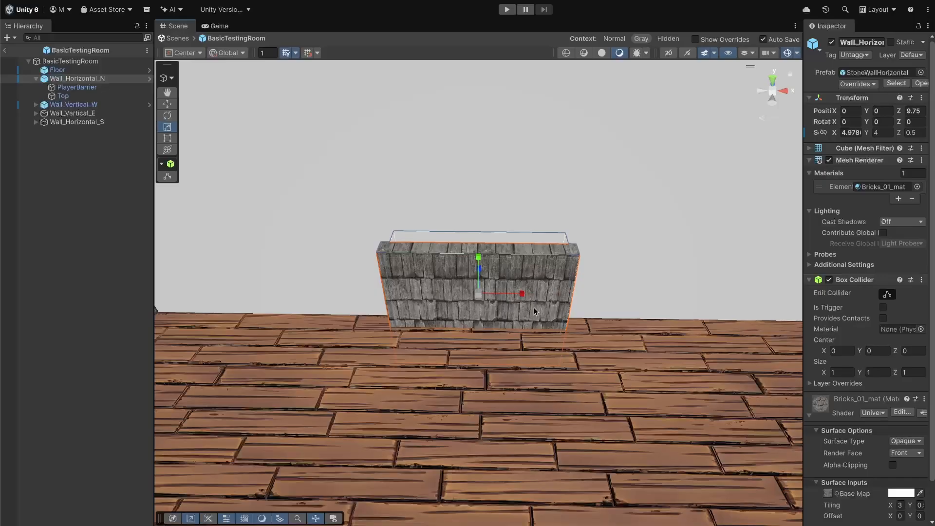
key("ctrl+z")
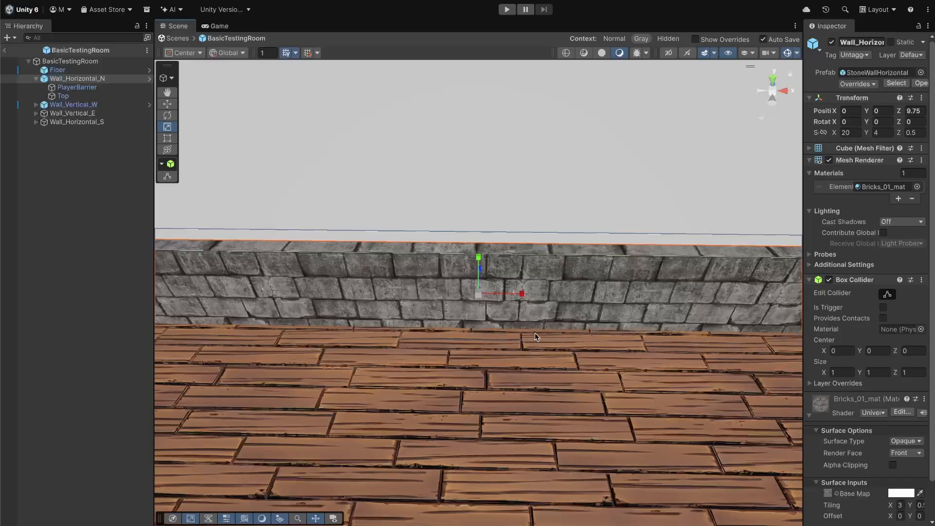
- Try shrinking the shader-textured Wall_Horizontal_N along X to a scale of about 7, and undo the scaling
left_click(651, 358)
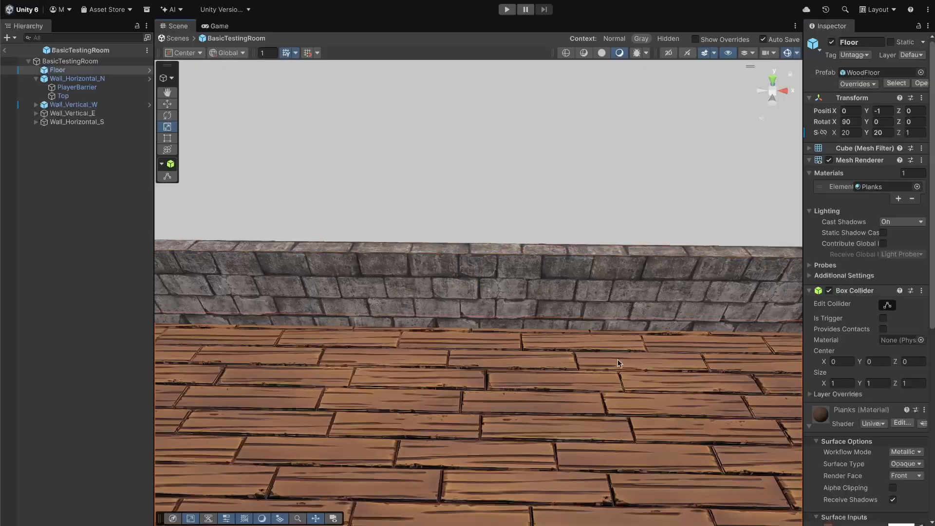
left_click(510, 304)
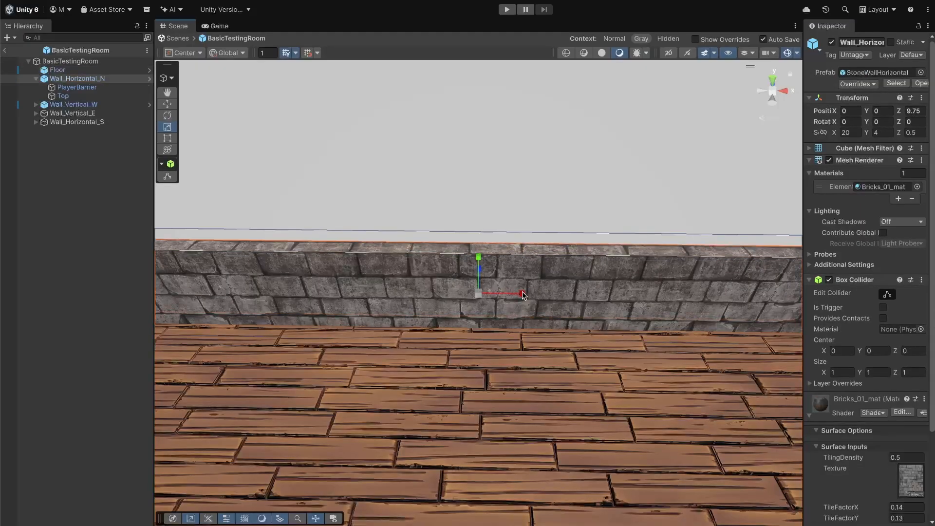
left_click_drag(523, 295, 496, 294)
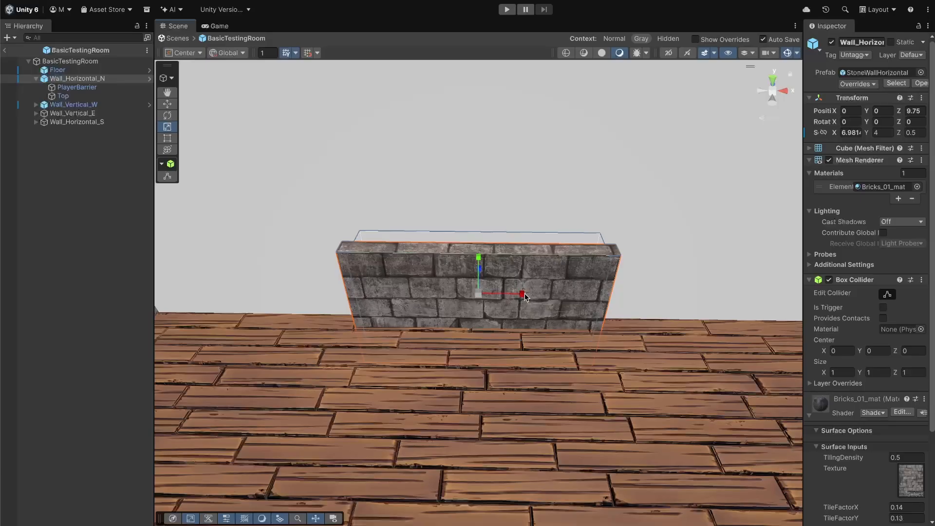
key("ctrl+z")
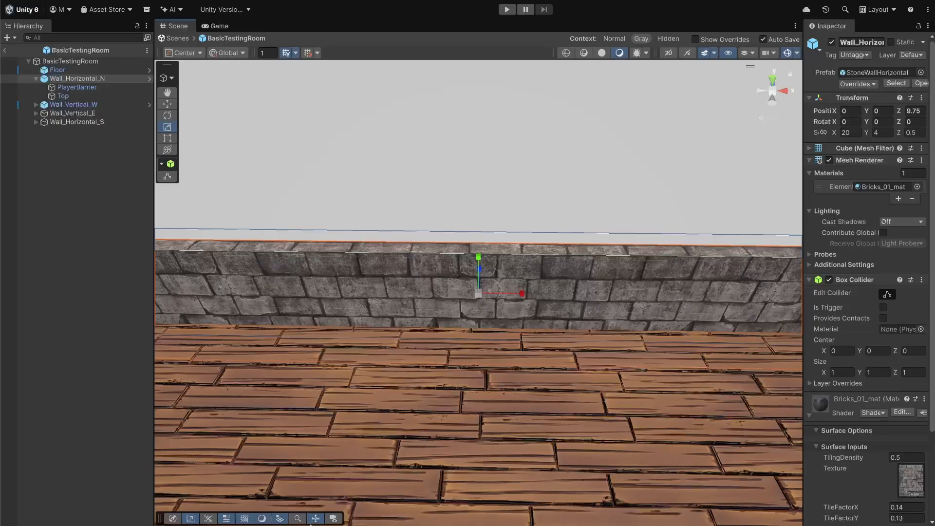
- Enlarge the WallFaceShader graph view over the scene and inspect its TileFactorY property node
left_click_drag(255, 523, 340, 153)
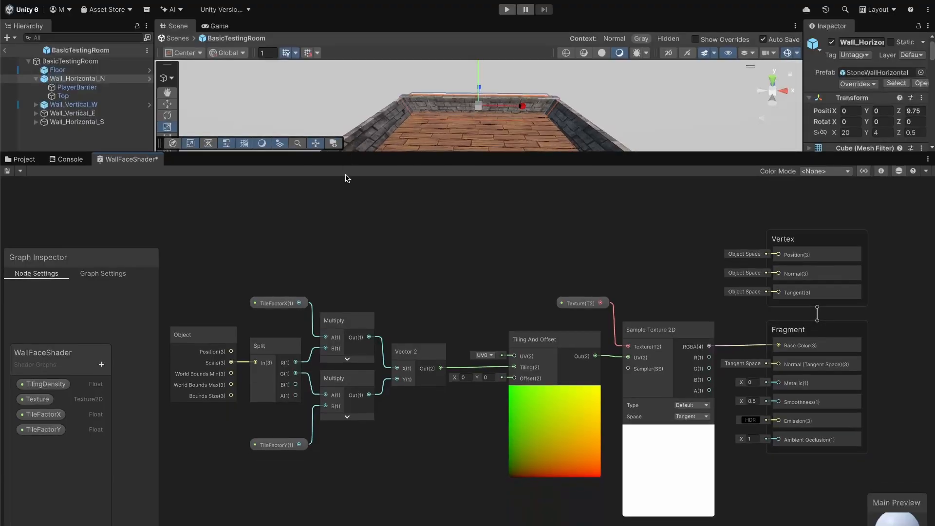
left_click(296, 445)
left_click(342, 440)
- Create a URP Unlit Shader Graph named MyNewShader in the Materials/Custom/Shaders folder
left_click(21, 165)
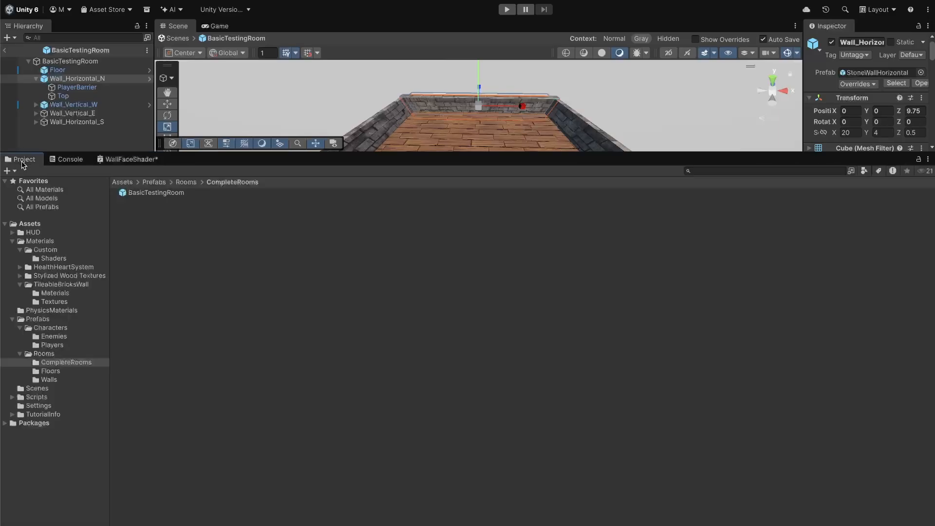
left_click(55, 259)
right_click(166, 223)
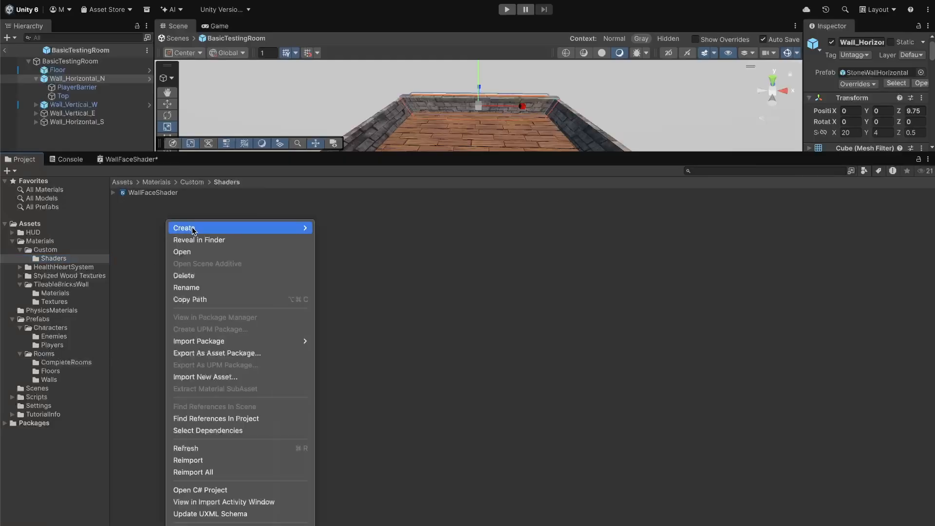
mouse_move(193, 227)
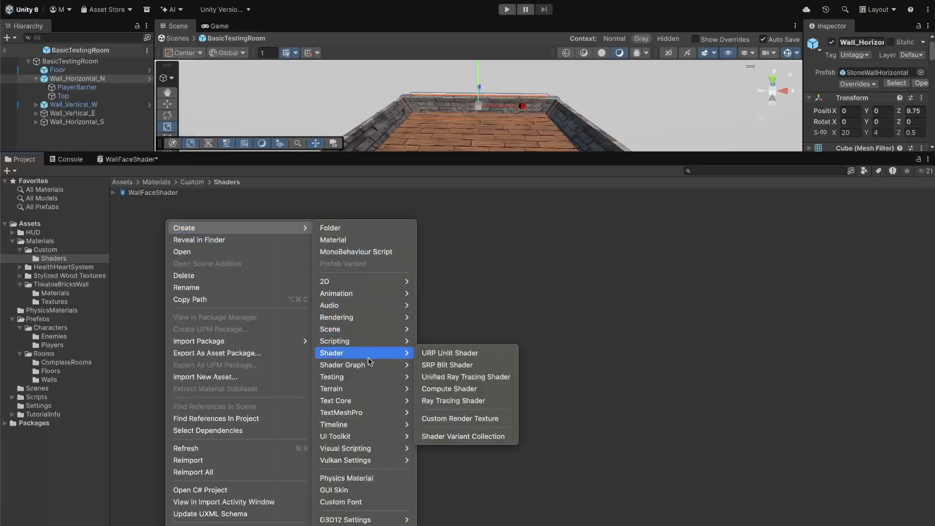
mouse_move(368, 365)
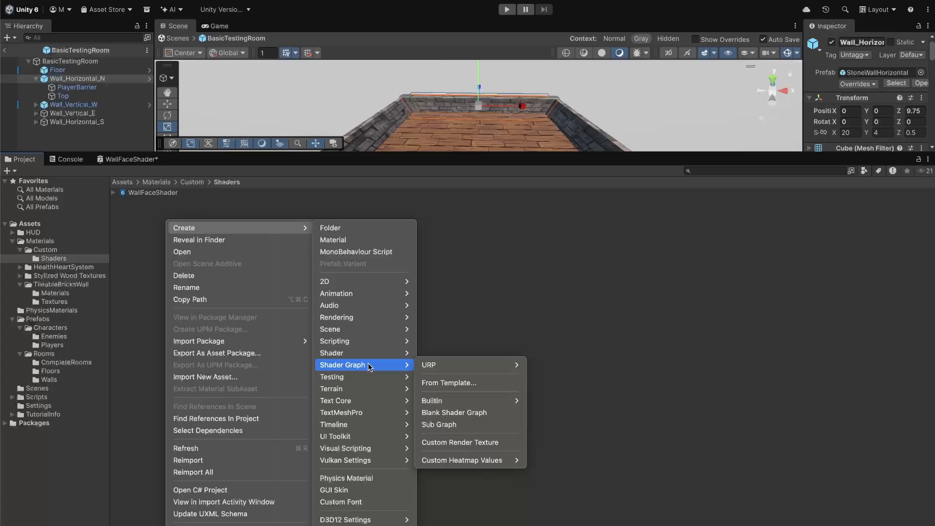
mouse_move(439, 365)
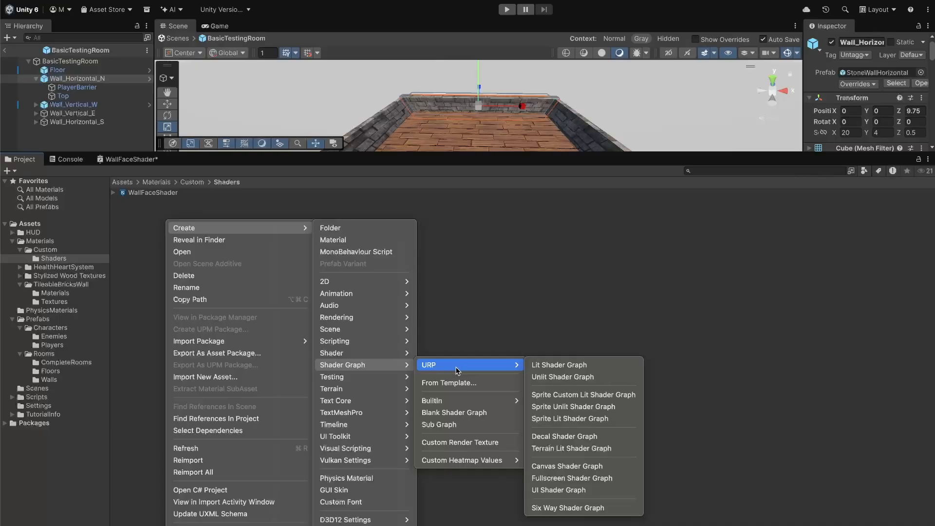
left_click(572, 379)
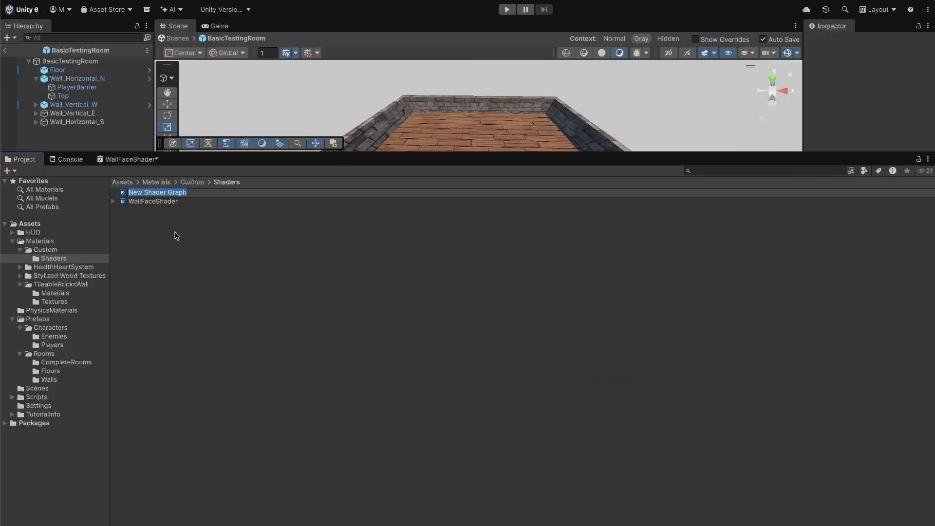
type("MyNewS")
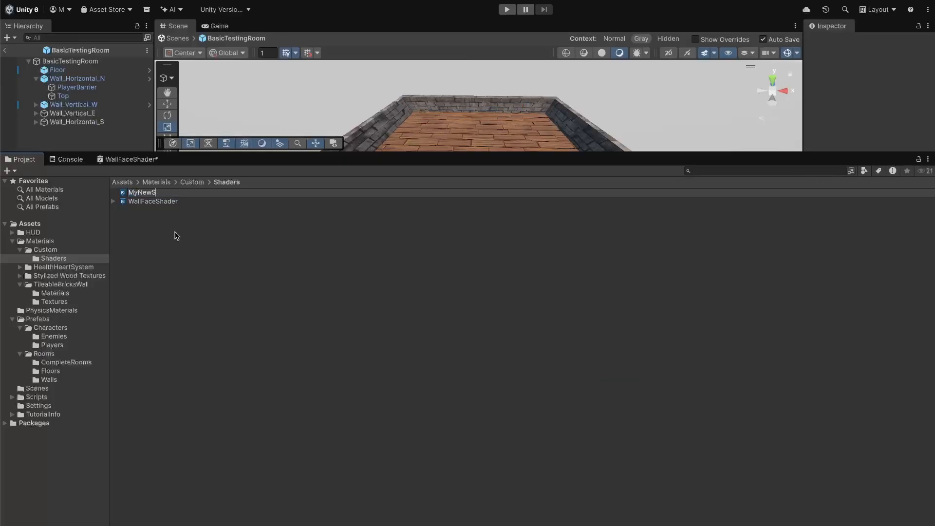
type("hader")
key("Return")
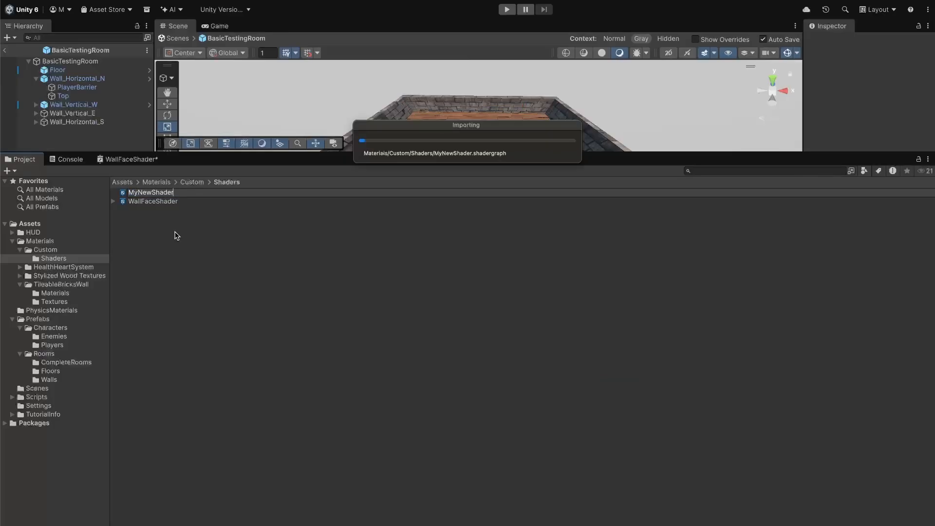
- Open MyNewShader for editing and add an Object node to its graph
double_click(157, 194)
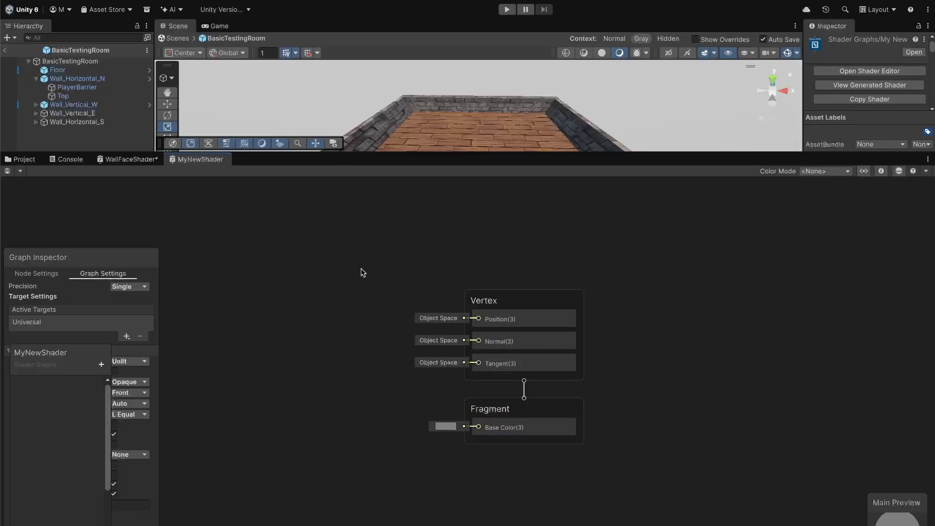
right_click(326, 284)
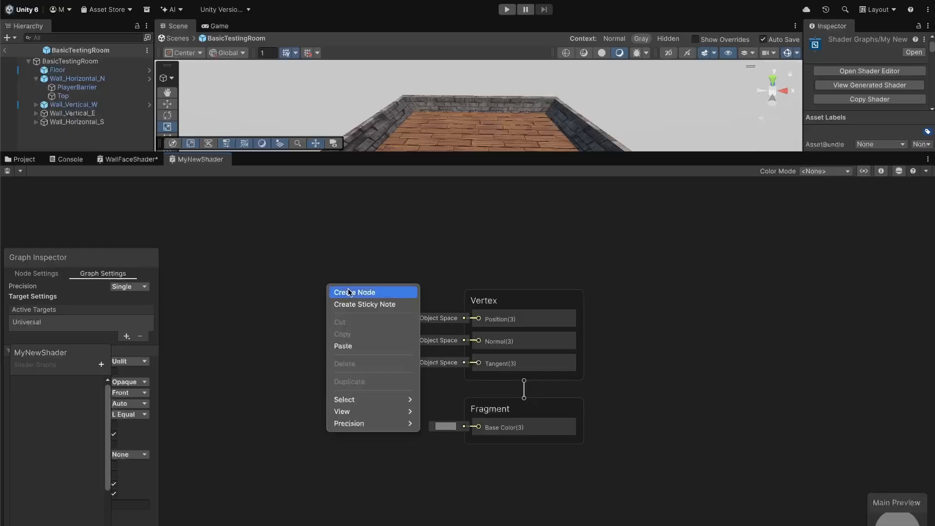
left_click(352, 291)
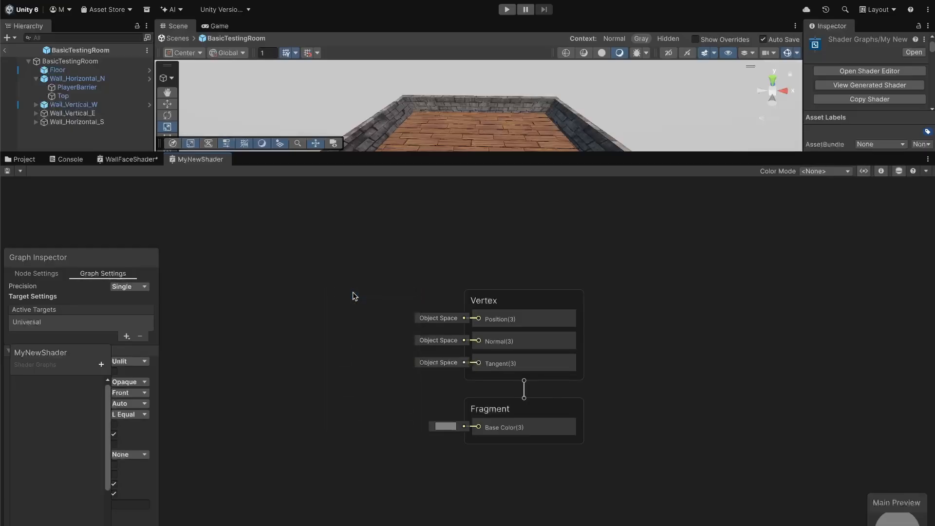
type("Object")
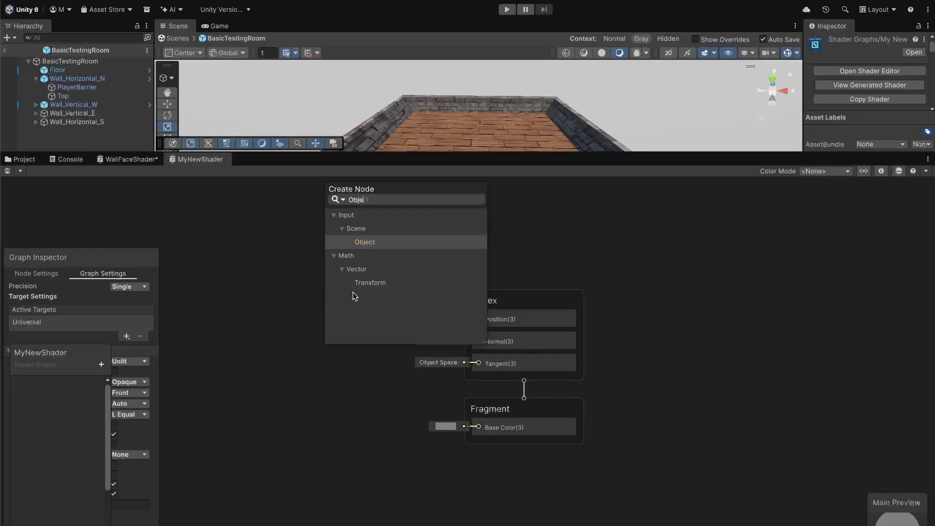
left_click(371, 245)
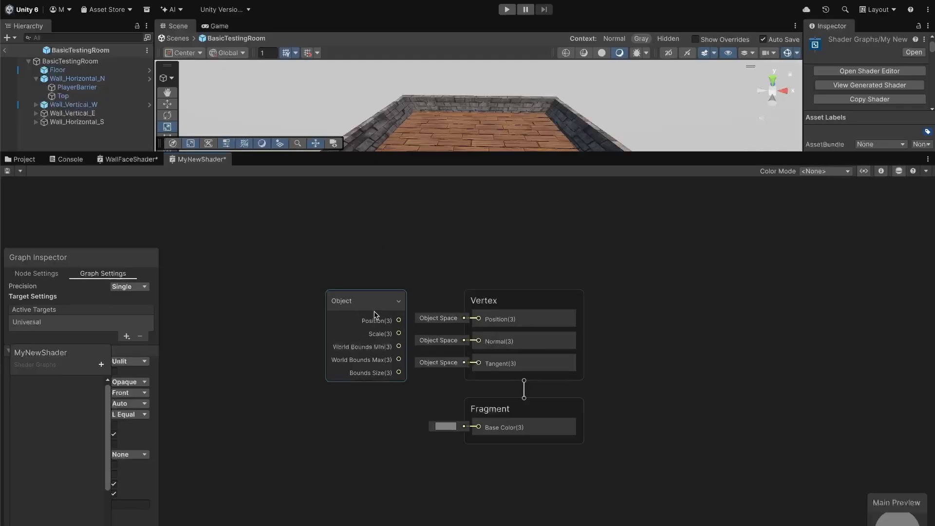
- Spread the graph out by moving the Object node far left and the Vertex and Fragment blocks well to the right
left_click_drag(379, 299, 290, 281)
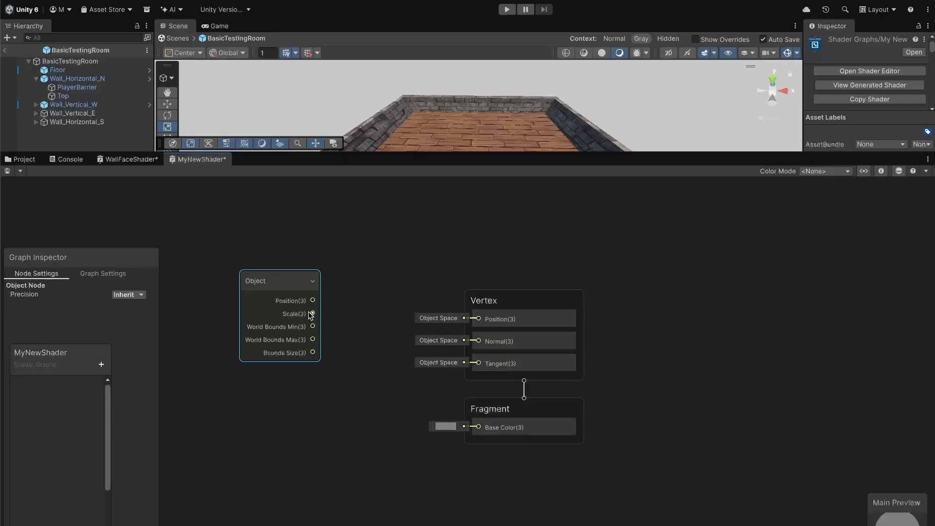
left_click_drag(298, 279, 256, 281)
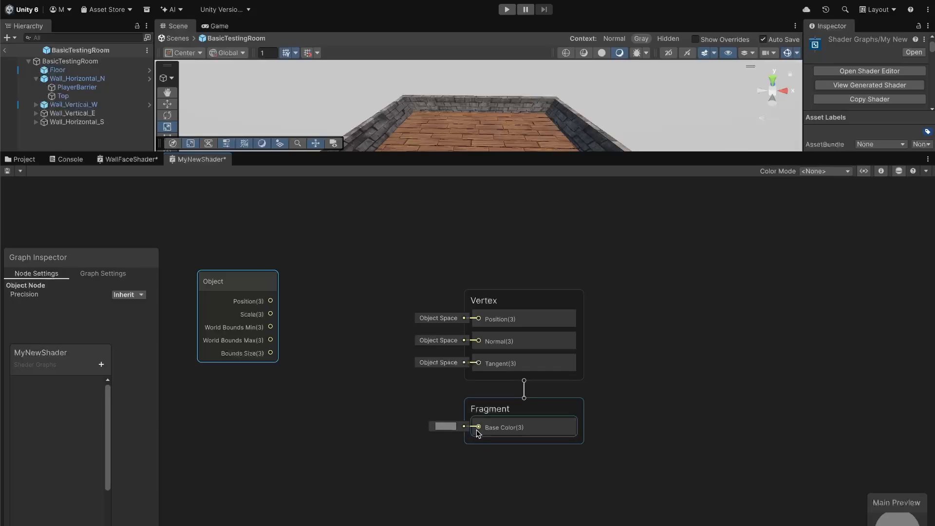
left_click_drag(410, 276, 637, 468)
left_click_drag(550, 309, 763, 291)
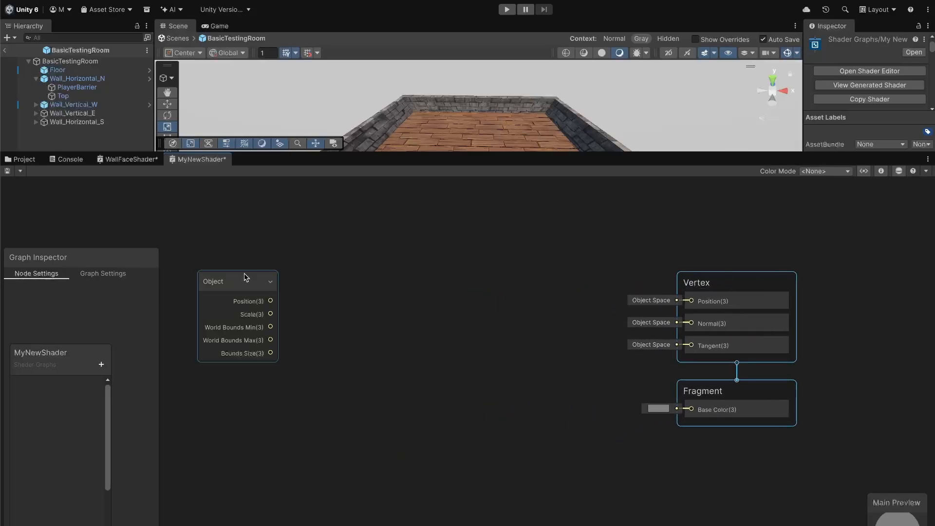
left_click_drag(243, 280, 223, 288)
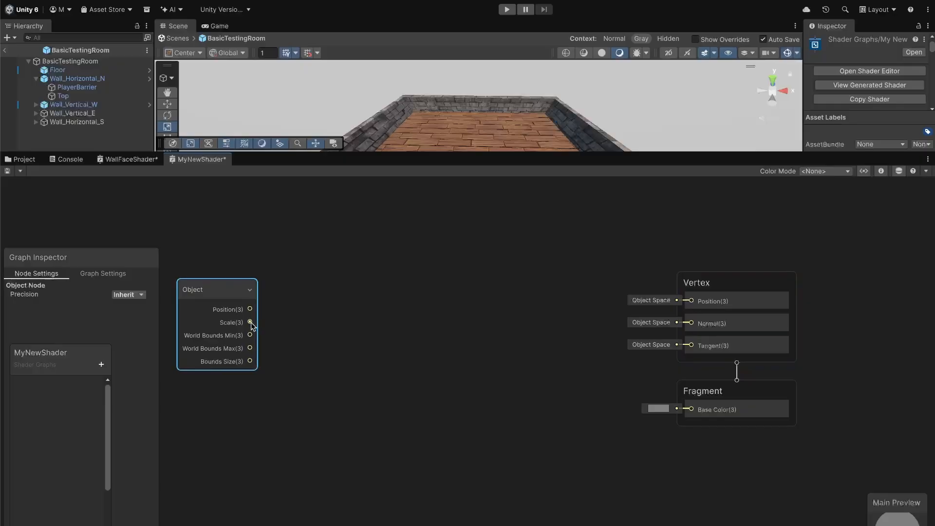
- Add a Split node fed by the Object node's Scale output and align it beside the Object node
left_click_drag(252, 324, 314, 325)
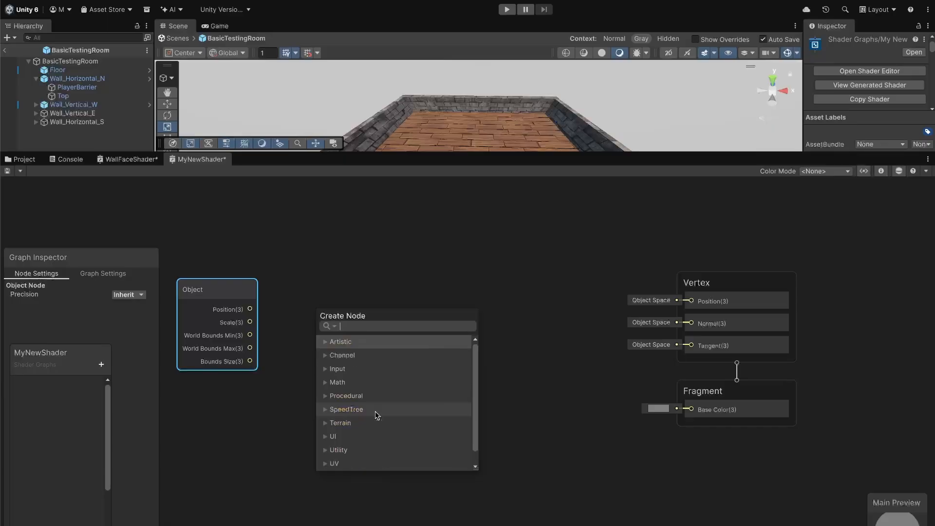
type("split")
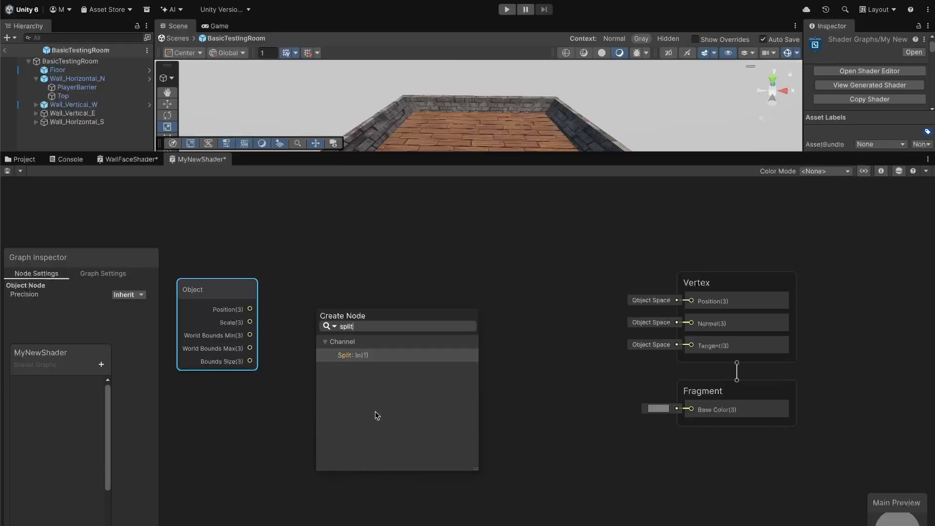
left_click(348, 356)
left_click_drag(337, 308, 354, 281)
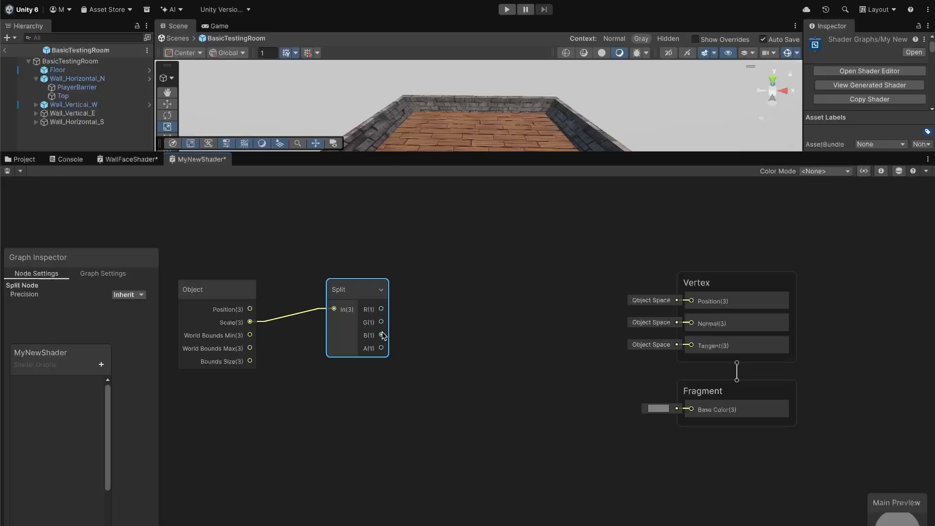
left_click_drag(362, 287, 330, 298)
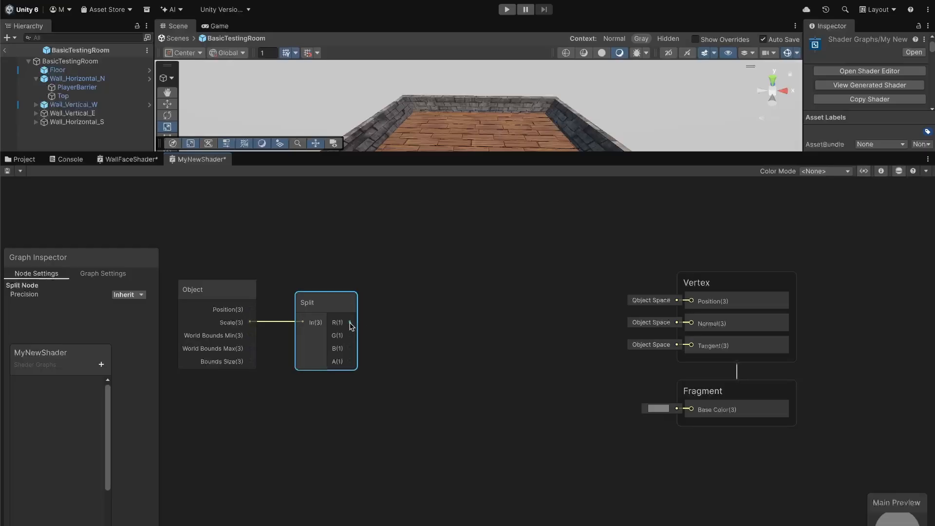
- Add a Multiply node with the Split node's R output feeding its B input, and place it to the right of Split
left_click_drag(350, 322, 388, 314)
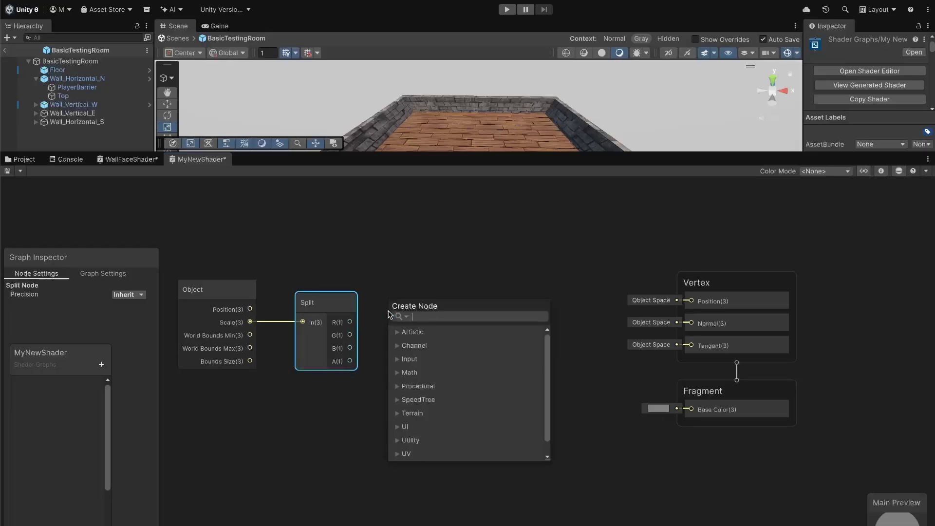
type("multiply")
left_click(440, 393)
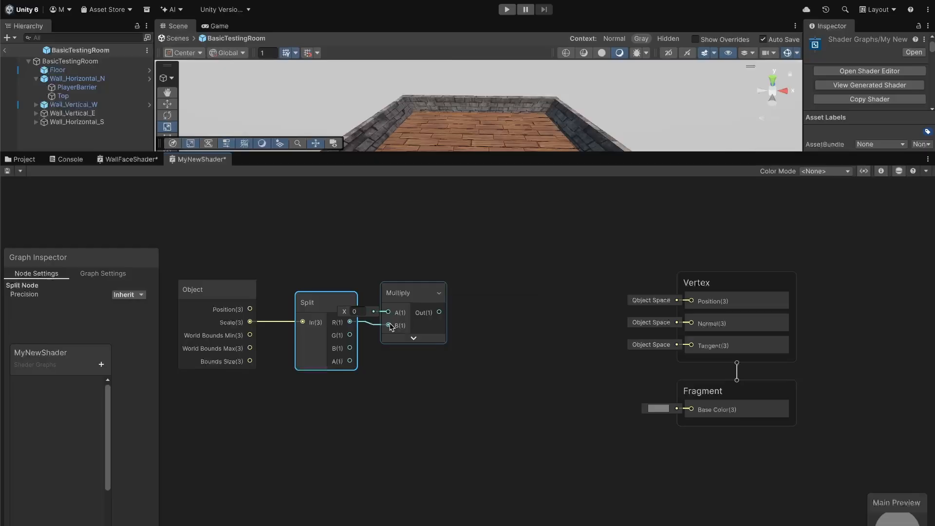
left_click_drag(412, 294, 444, 291)
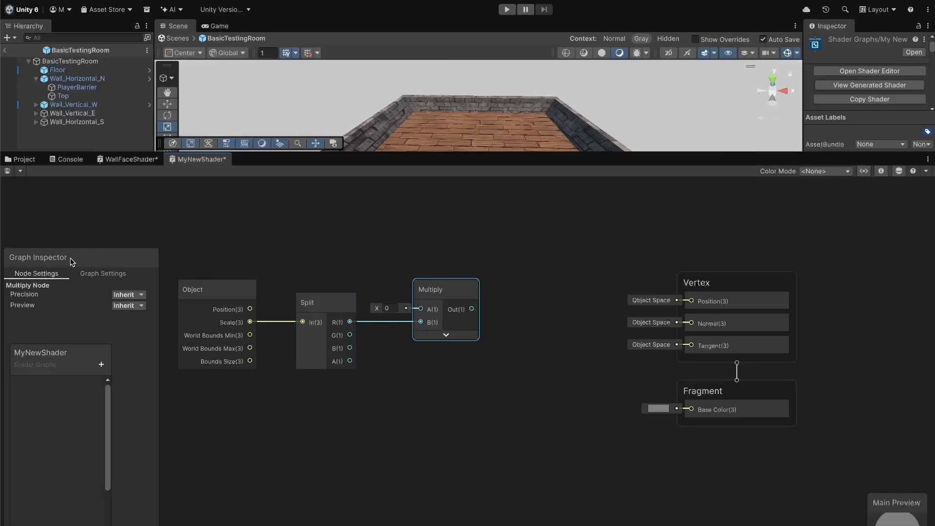
- Move the MyNewShader property blackboard to the graph's right side, add a Float property named ScaleFactorX and select it
left_click_drag(60, 360, 557, 247)
left_click_drag(557, 244, 731, 231)
left_click(772, 237)
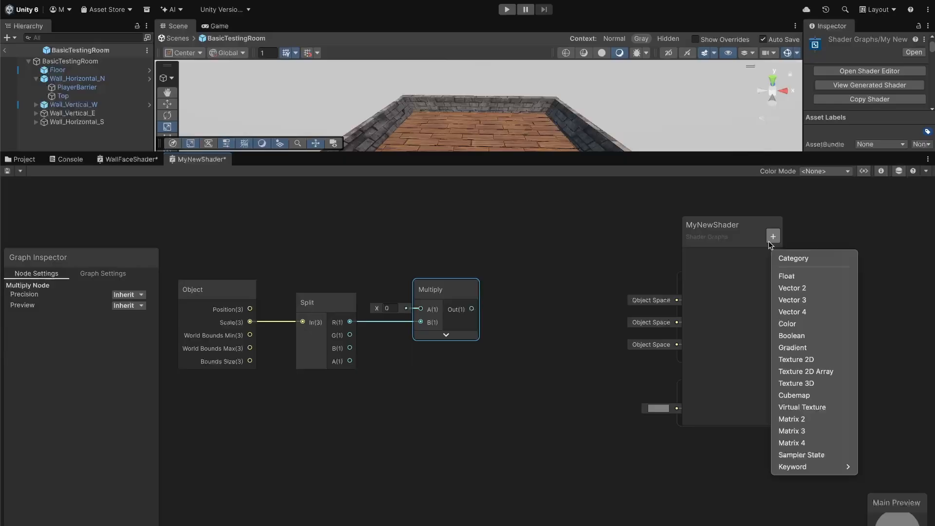
left_click(786, 276)
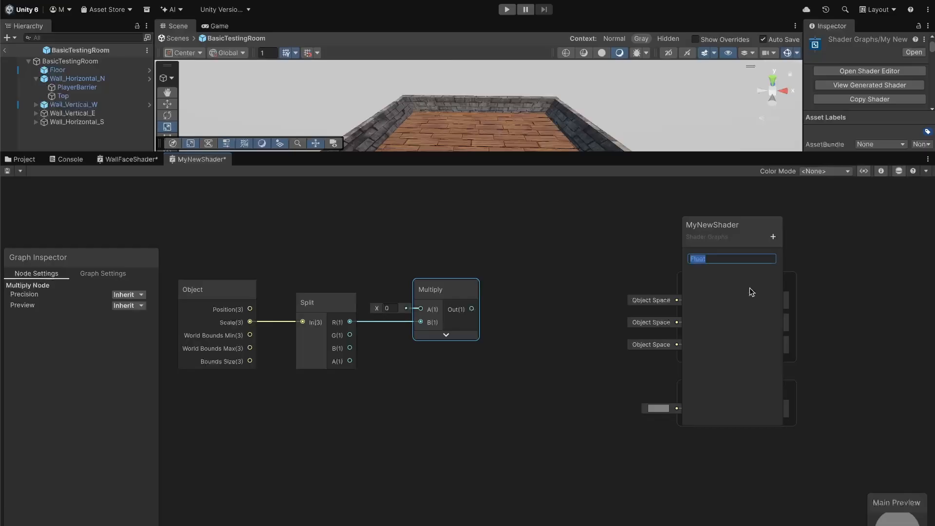
type("ScaleFactorX")
key("Return")
left_click(720, 257)
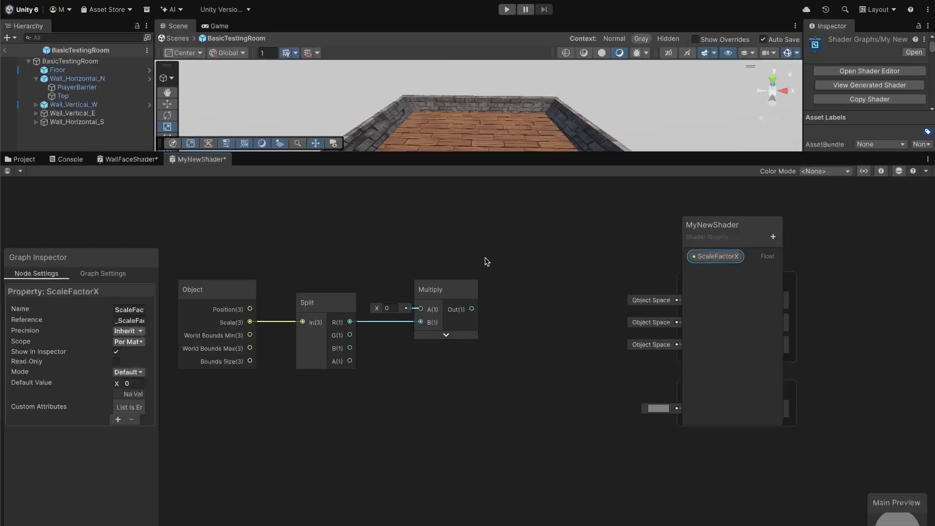
- Connect a ScaleFactorX node placed above Split to Multiply's A input, and add a second Multiply with Split's G output feeding its A input
left_click_drag(357, 279, 360, 271)
left_click_drag(440, 282, 421, 308)
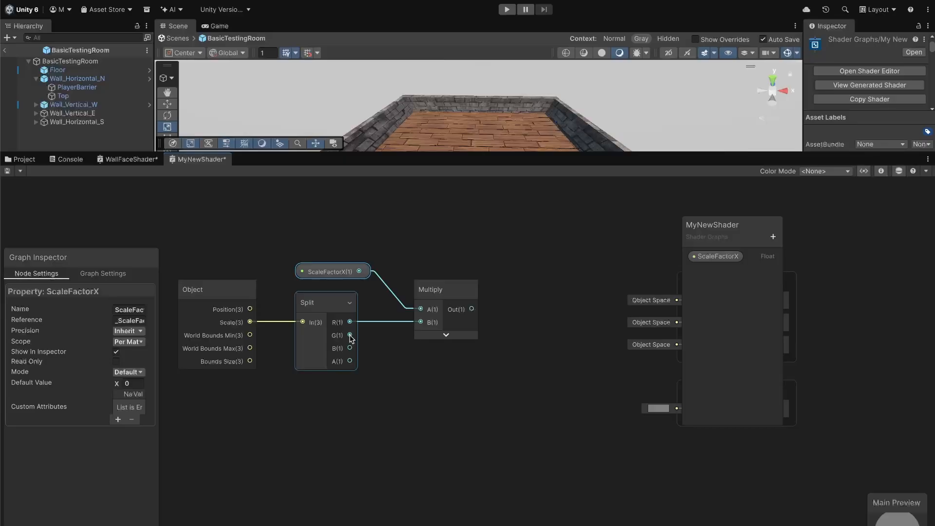
left_click_drag(350, 335, 421, 375)
type("Multipl")
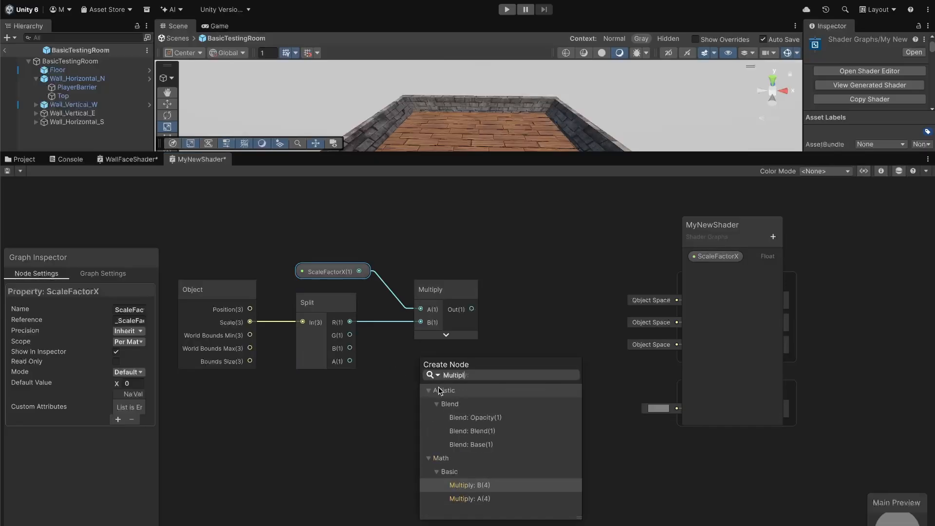
left_click(483, 501)
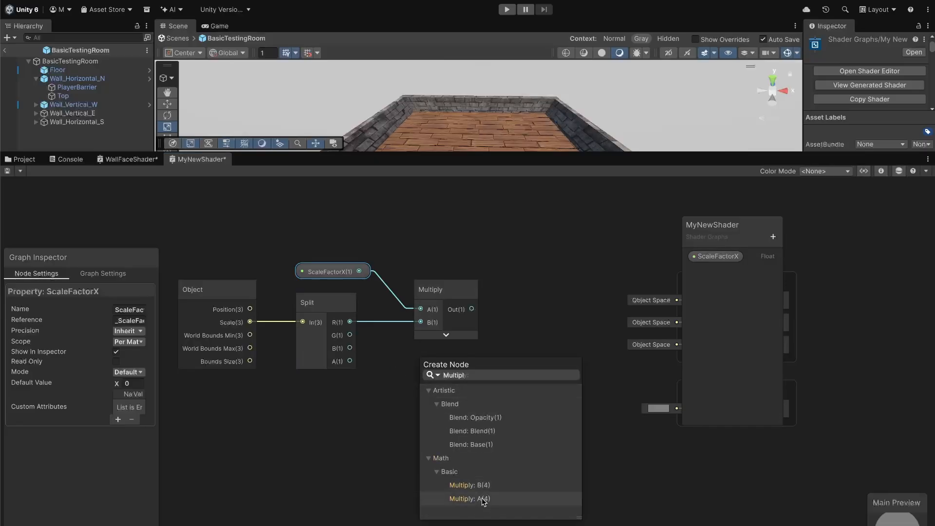
left_click(483, 500)
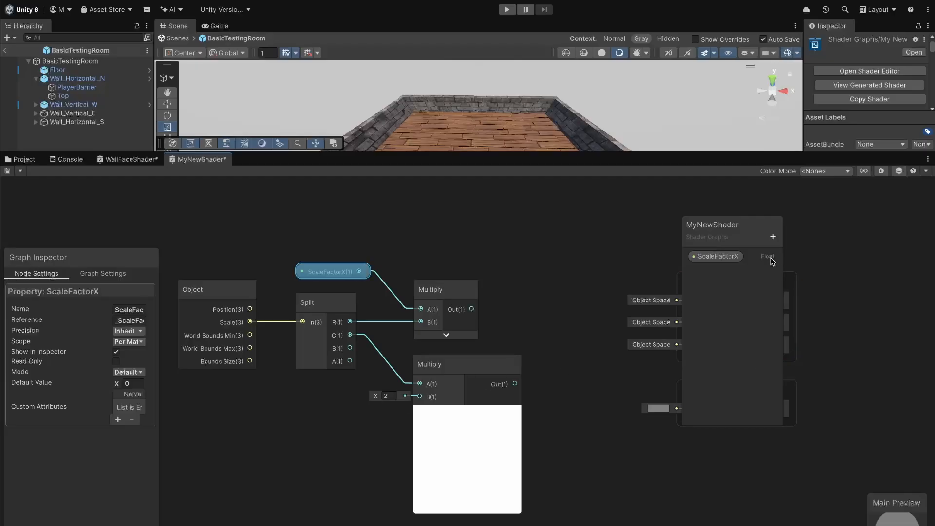
- Add a second Float property named ScaleFactorY to the MyNewShader blackboard
left_click(772, 236)
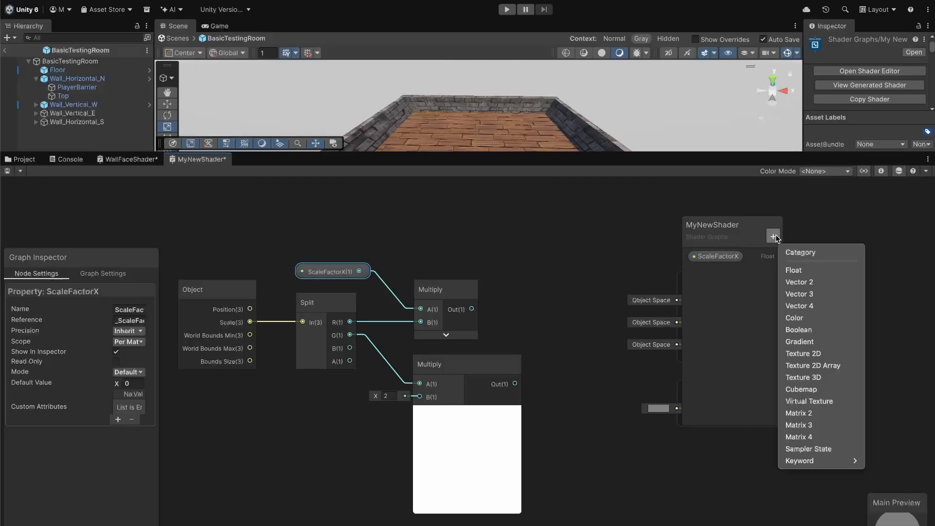
left_click(791, 271)
type("A")
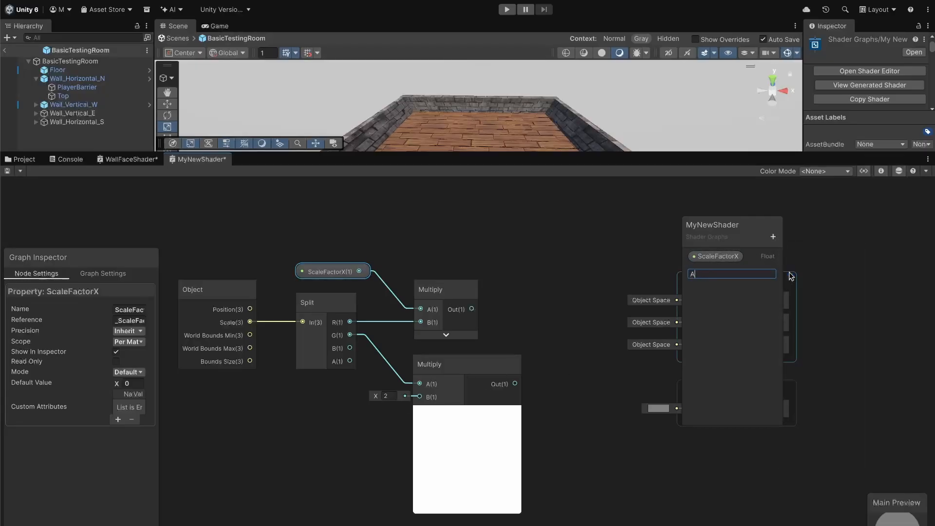
key("BackSpace")
type("SCale")
key("BackSpace")
key("BackSpace")
key("BackSpace")
key("BackSpace")
type("caleFactorY")
key("Return")
- Place a ScaleFactorY node below Split and connect it to the second Multiply's B input
left_click(726, 271)
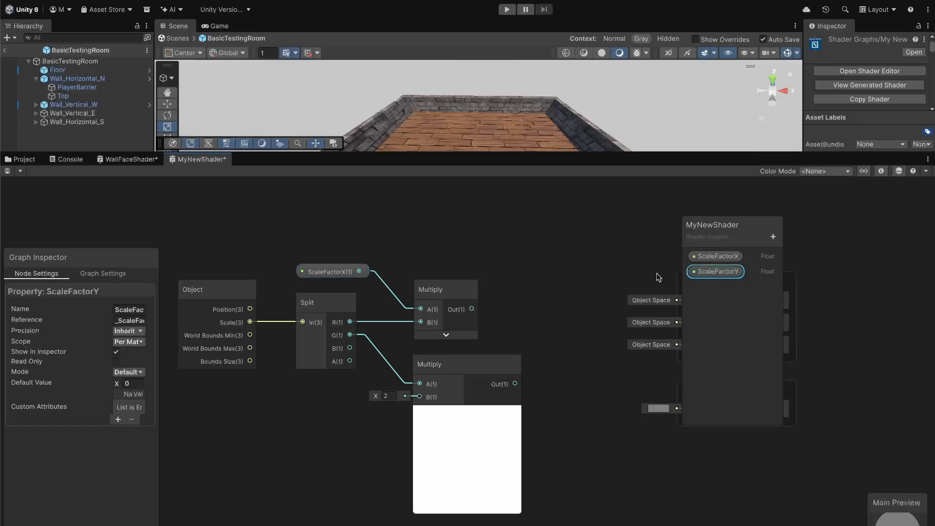
left_click_drag(335, 409, 420, 396)
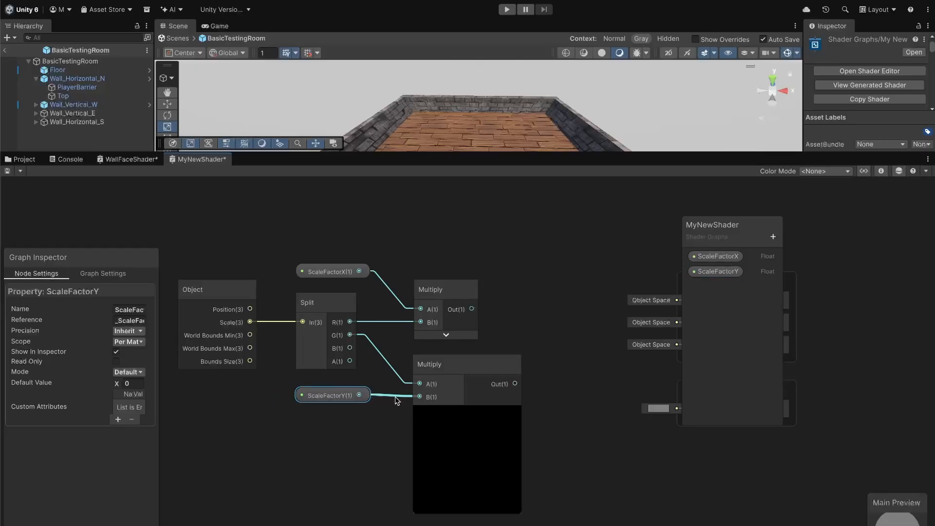
left_click_drag(348, 395, 356, 401)
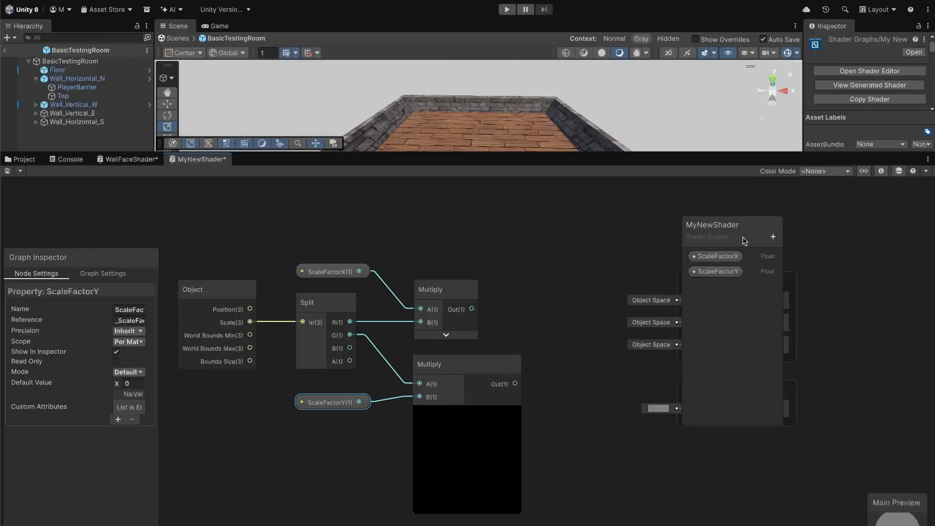
- Add a Vector 2 node with the first Multiply's output feeding X and the second Multiply's output feeding Y
left_click(773, 237)
right_click(555, 318)
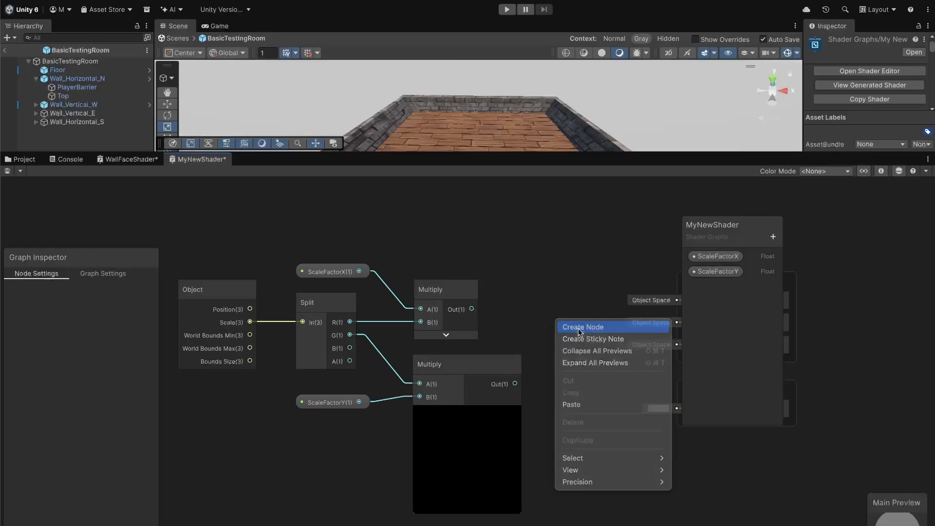
left_click(580, 324)
type("Vec")
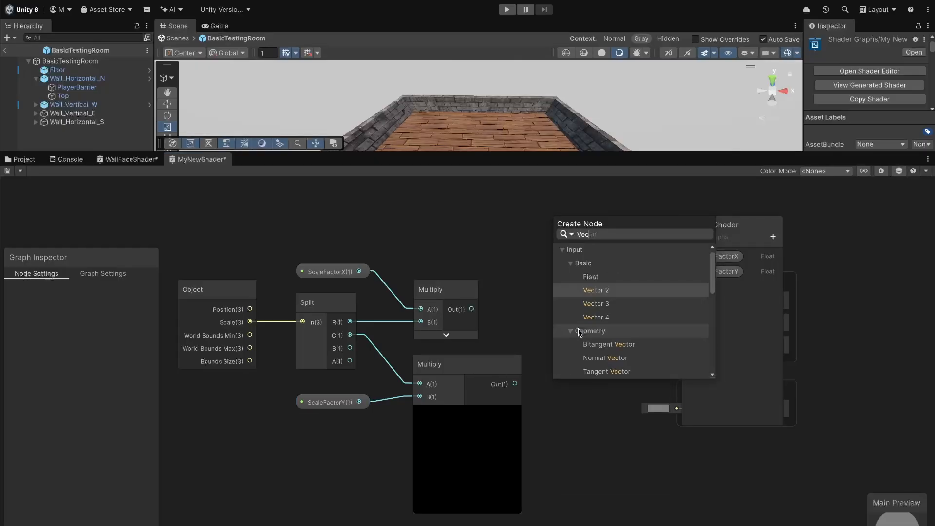
left_click(603, 291)
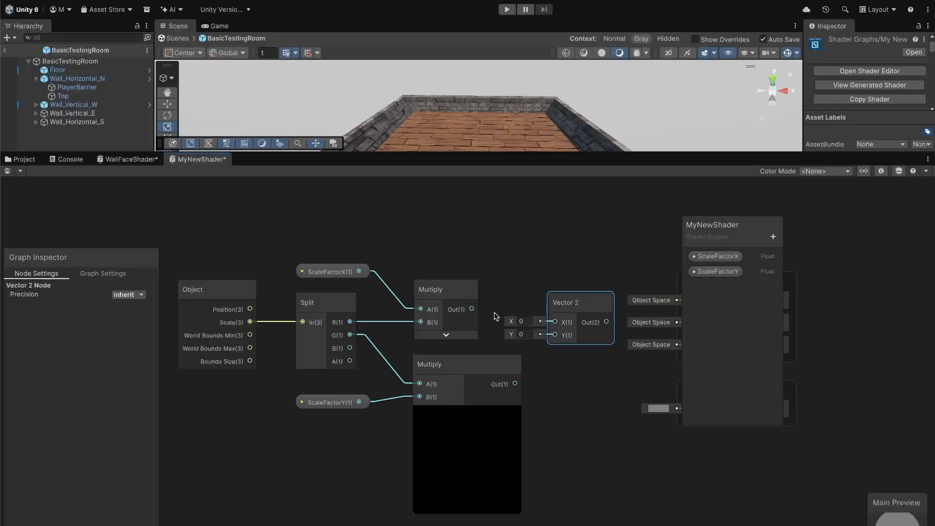
left_click_drag(472, 308, 554, 322)
left_click_drag(515, 384, 554, 335)
left_click_drag(584, 298, 573, 298)
- Rearrange the graph with the blackboard over the Graph Inspector, Vertex and Fragment farther right, and Vector 2 midway between the collapsed Multiply nodes
left_click_drag(724, 227, 82, 329)
left_click(728, 324)
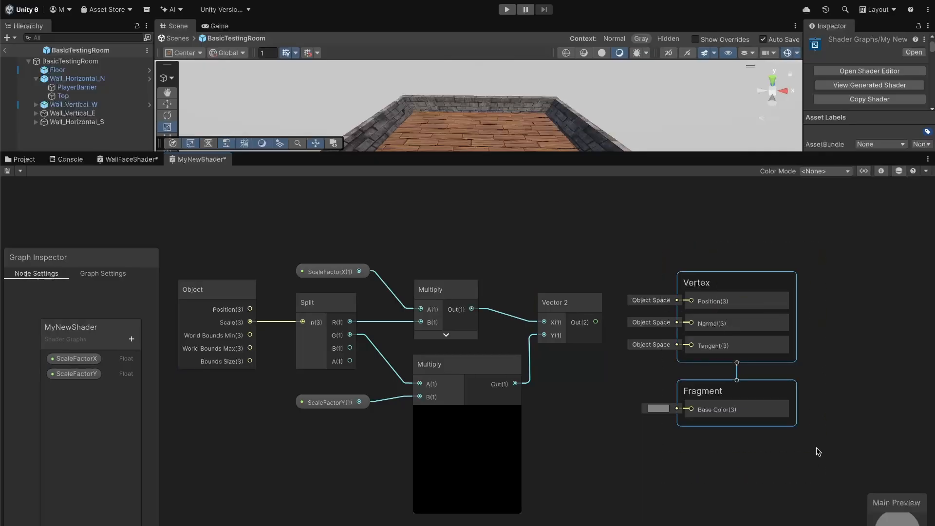
left_click_drag(755, 283, 883, 261)
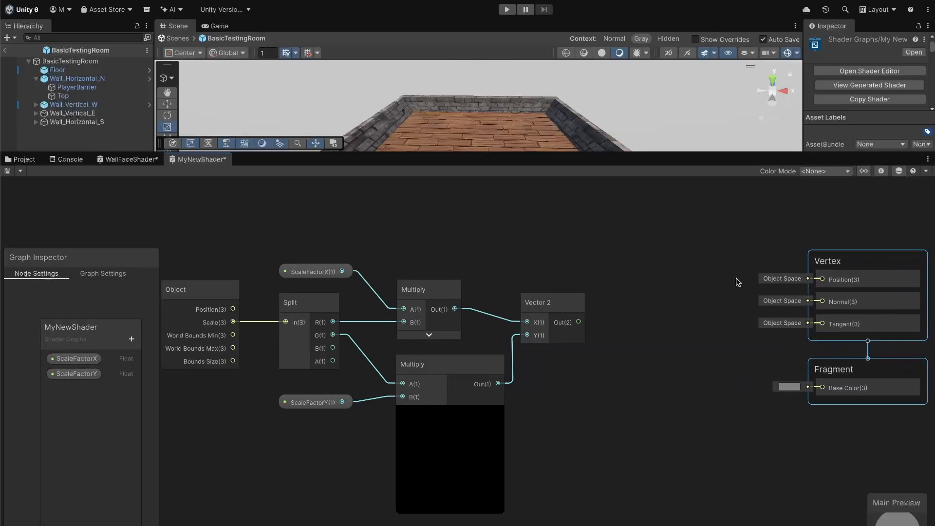
mouse_move(567, 302)
left_mouse_down()
mouse_move(577, 303)
mouse_move(576, 270)
mouse_move(570, 328)
mouse_move(586, 306)
mouse_move(571, 315)
left_mouse_up()
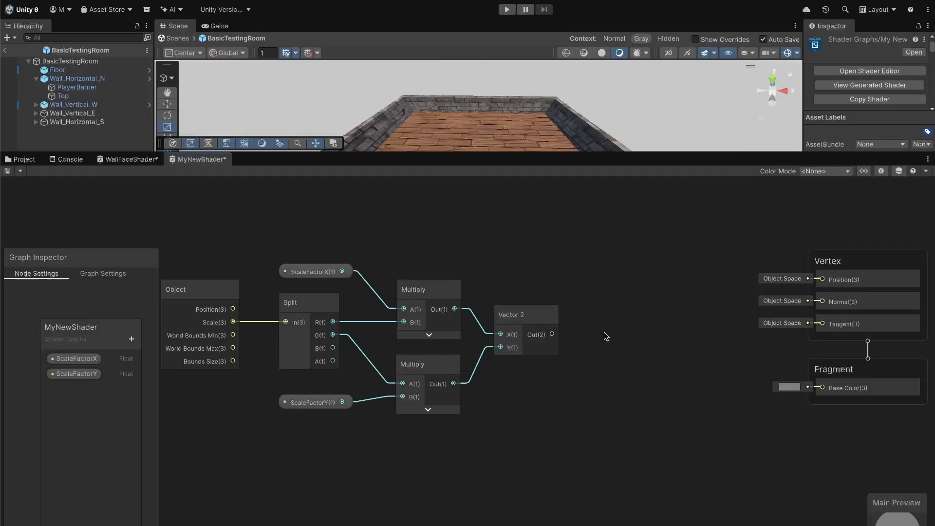
- Add a Tiling And Offset node with its preview collapsed beside Vector 2, and feed Vector 2's output into its Tiling input
right_click(603, 333)
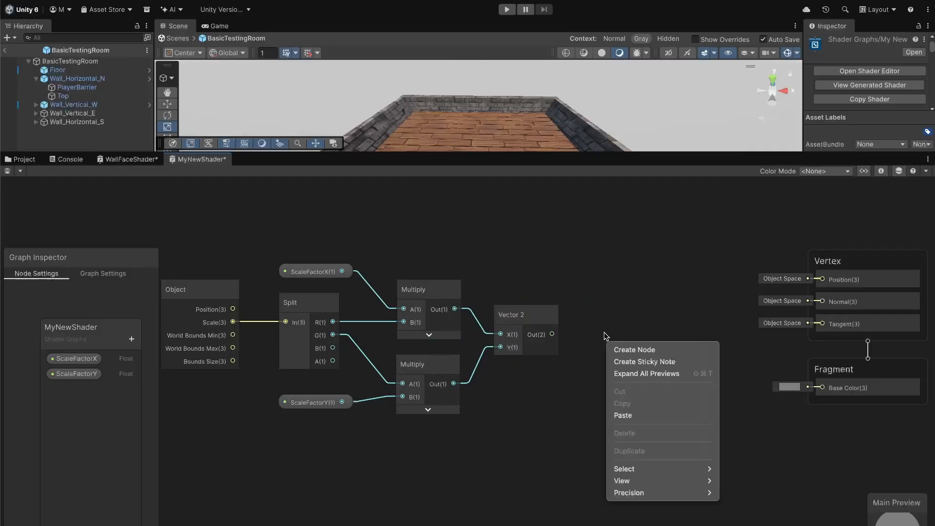
left_click(623, 350)
type("Tiling")
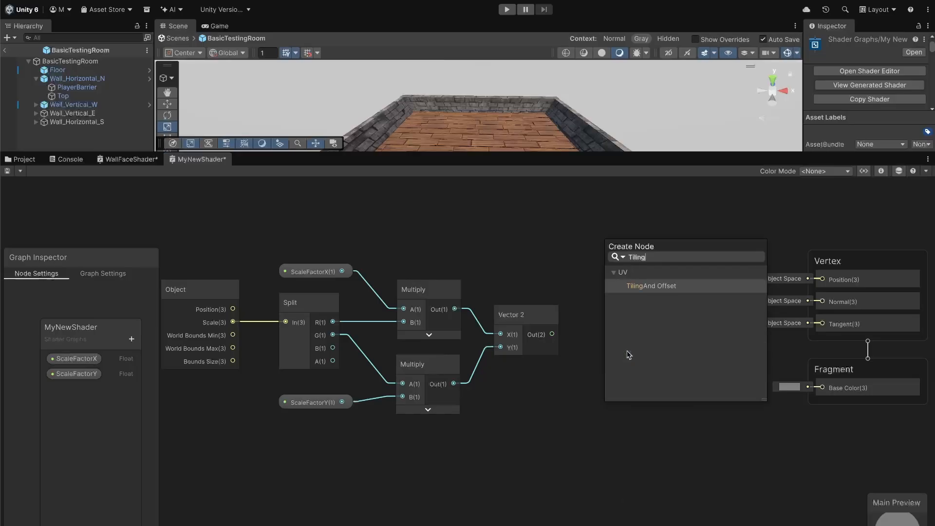
left_click(647, 287)
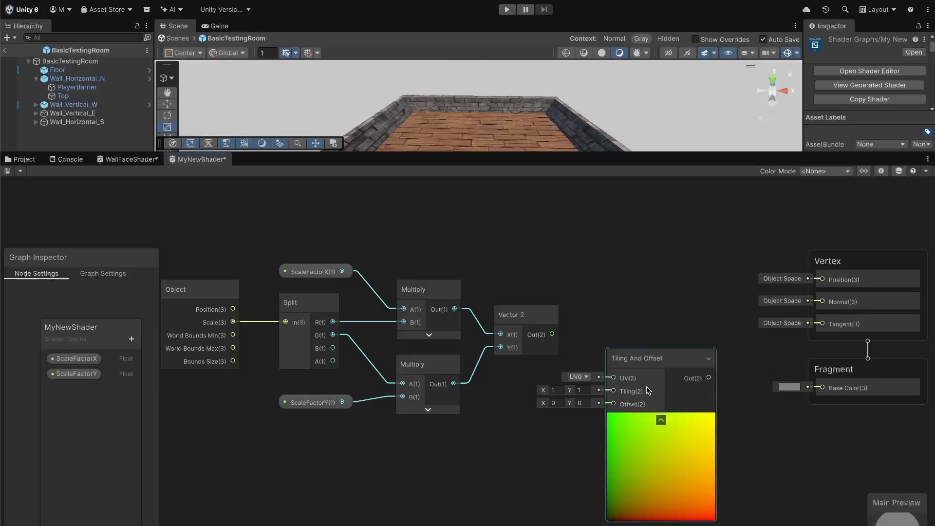
left_click(660, 420)
left_click(653, 353)
left_click_drag(653, 353, 675, 295)
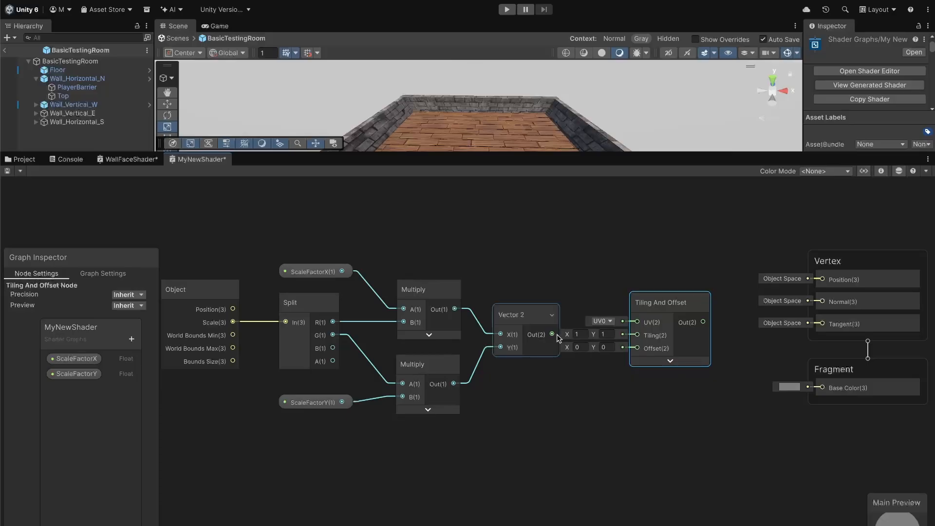
left_click_drag(551, 333, 644, 339)
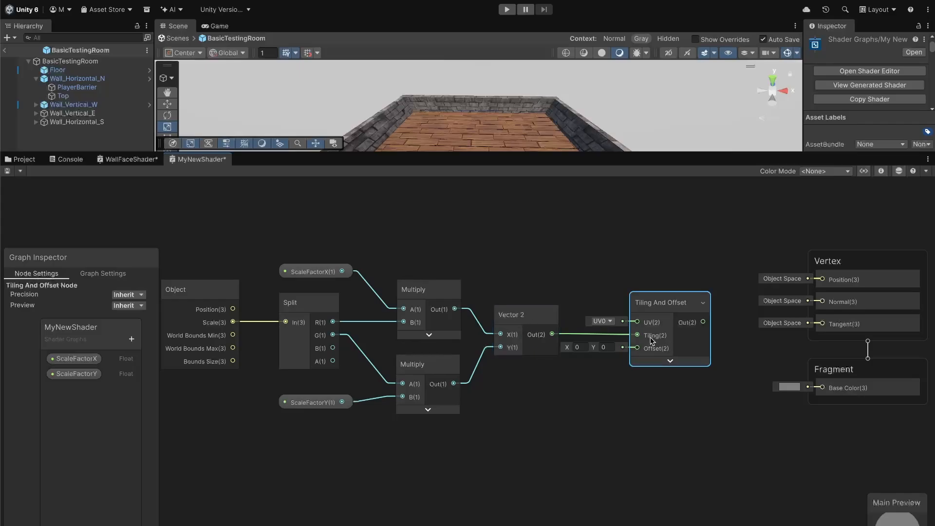
- Move the Vertex and Fragment blocks below Tiling And Offset and add a Sample Texture 2D node with its UV fed by Tiling And Offset
left_click_drag(751, 229, 898, 392)
left_click_drag(868, 265, 706, 465)
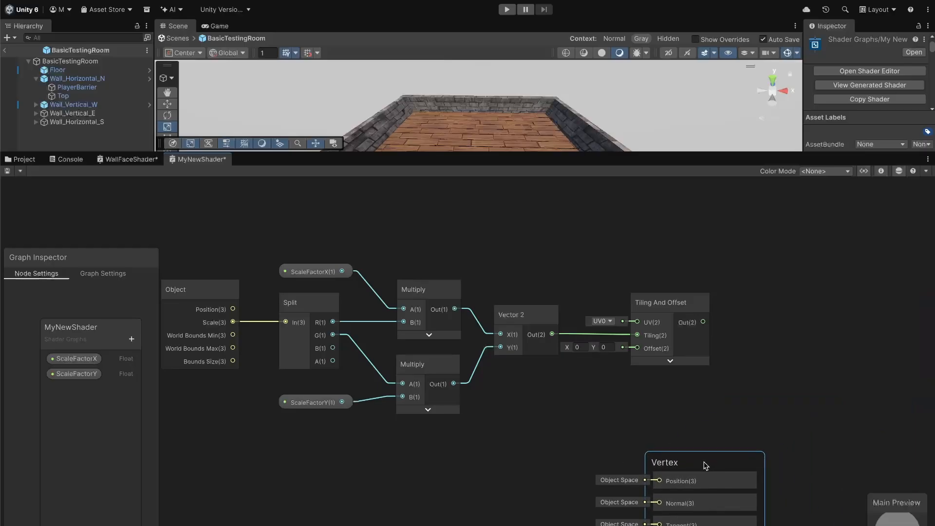
right_click(784, 326)
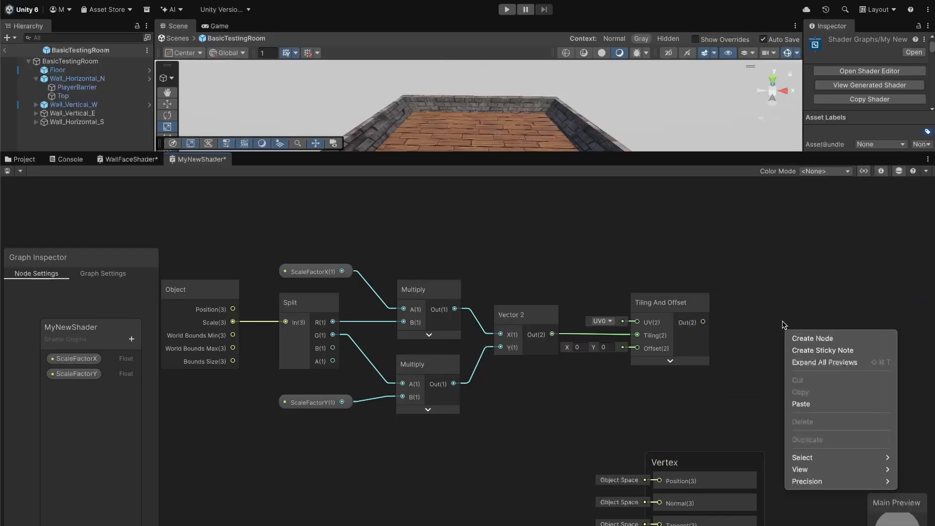
left_click(805, 339)
type("Sam")
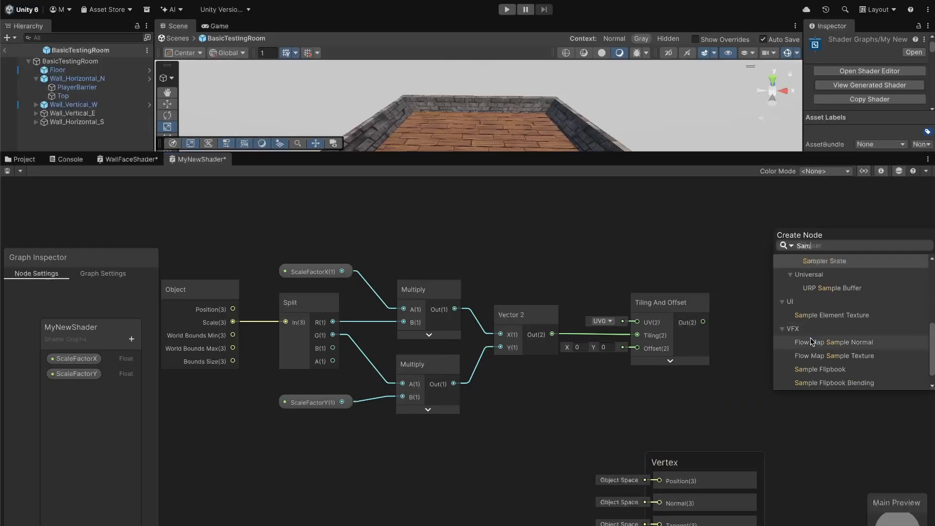
type("ple Tex")
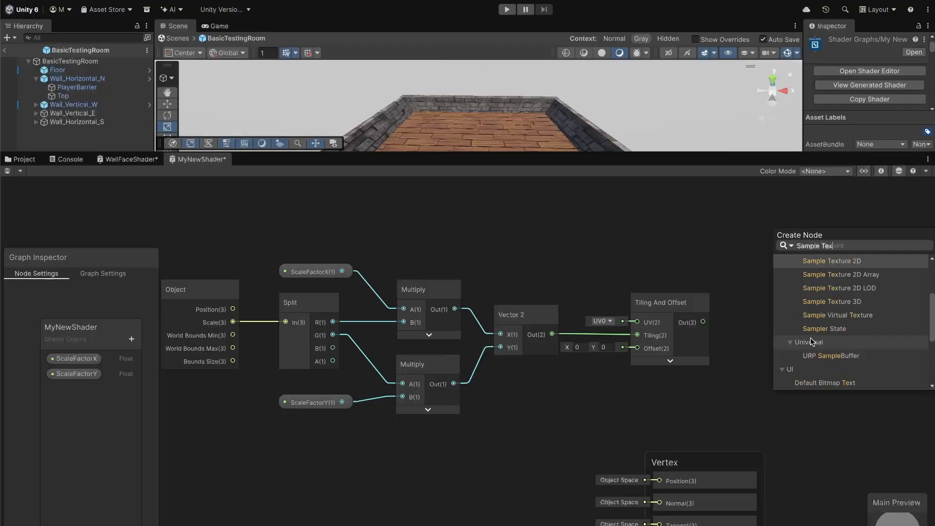
left_click(850, 261)
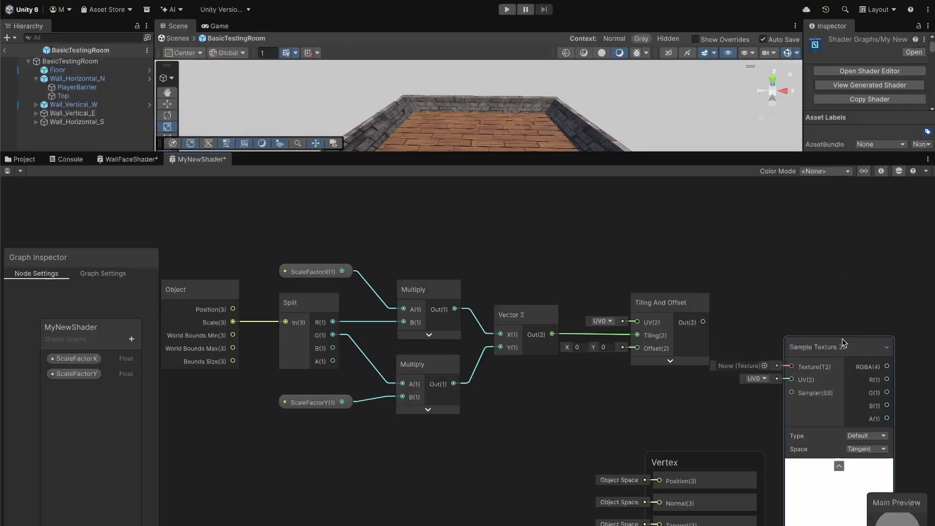
left_click_drag(844, 342, 849, 273)
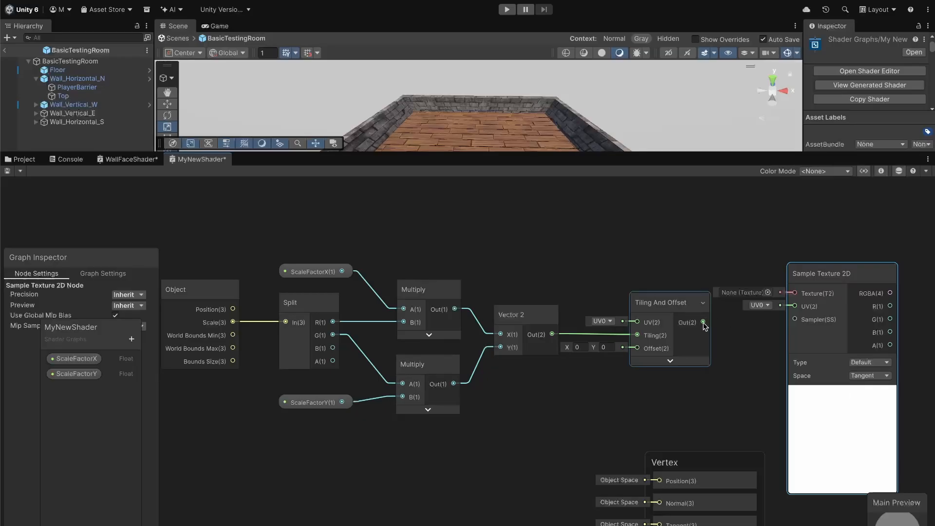
left_click_drag(703, 322, 795, 307)
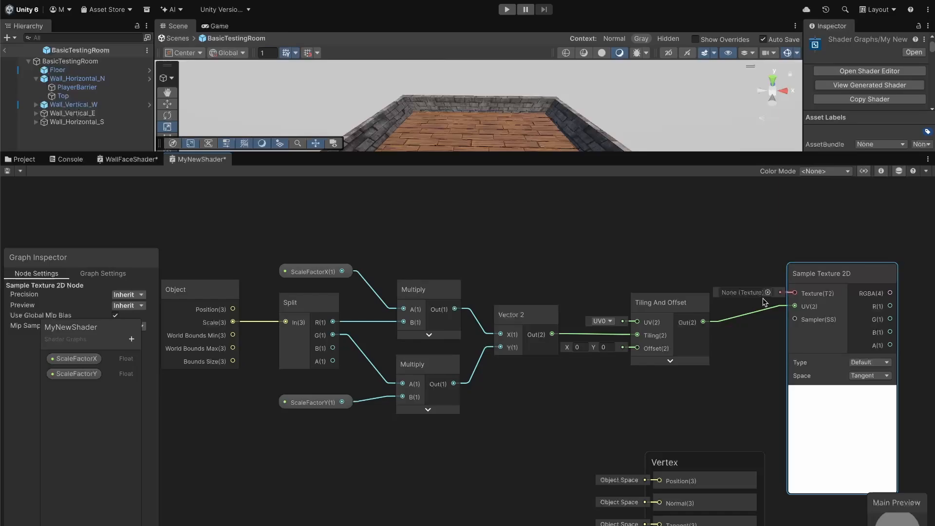
- Add a Texture 2D property named Texture and connect it to the Sample Texture 2D node's Texture input
left_click(696, 457)
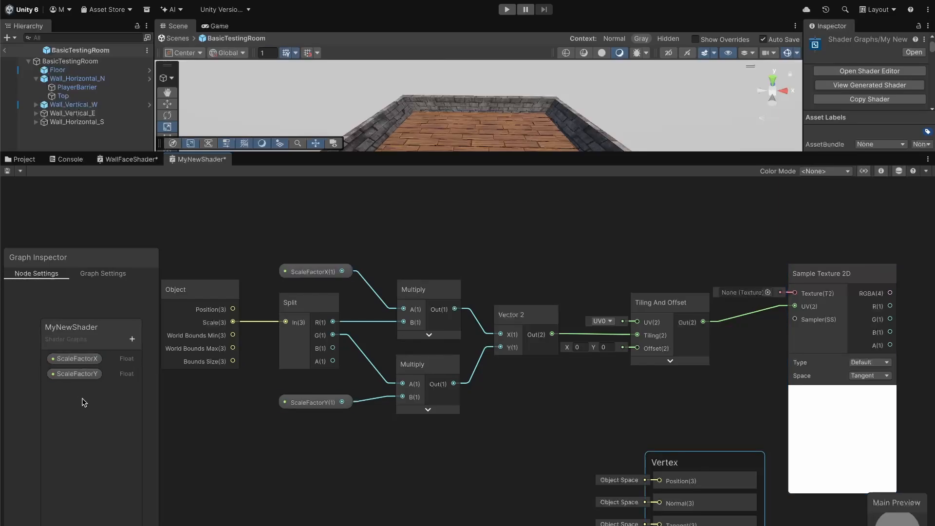
left_click(132, 339)
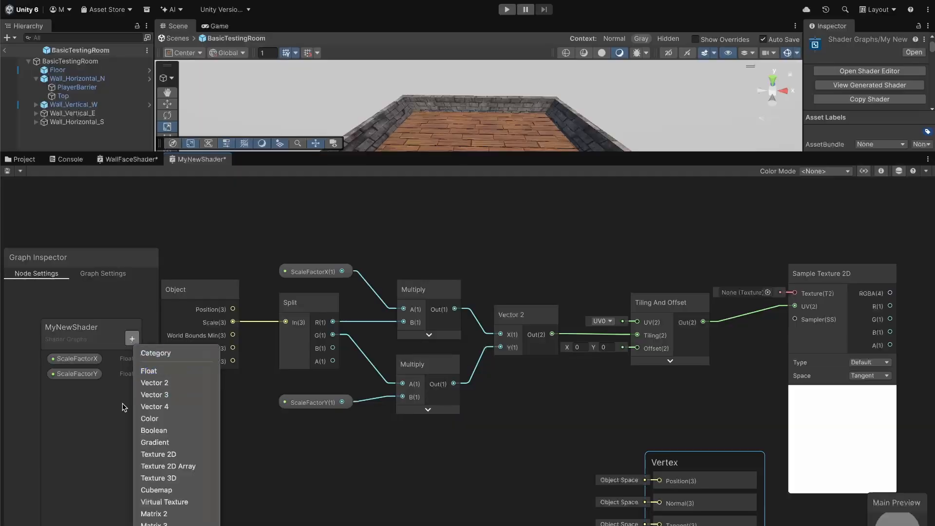
key("t")
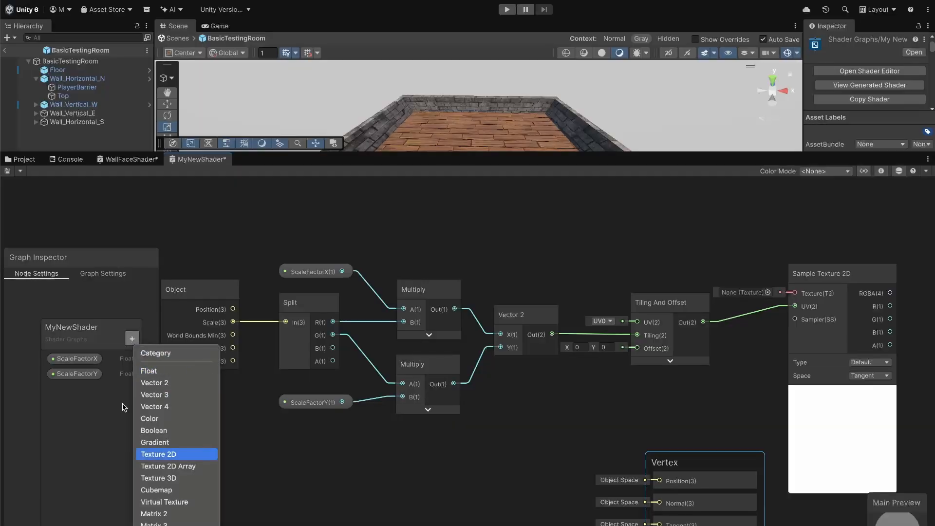
key("v")
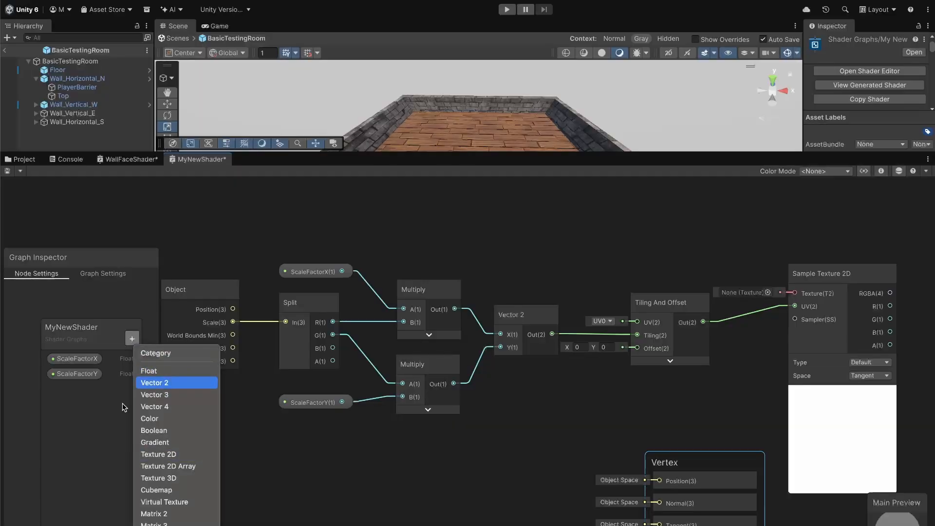
key("t")
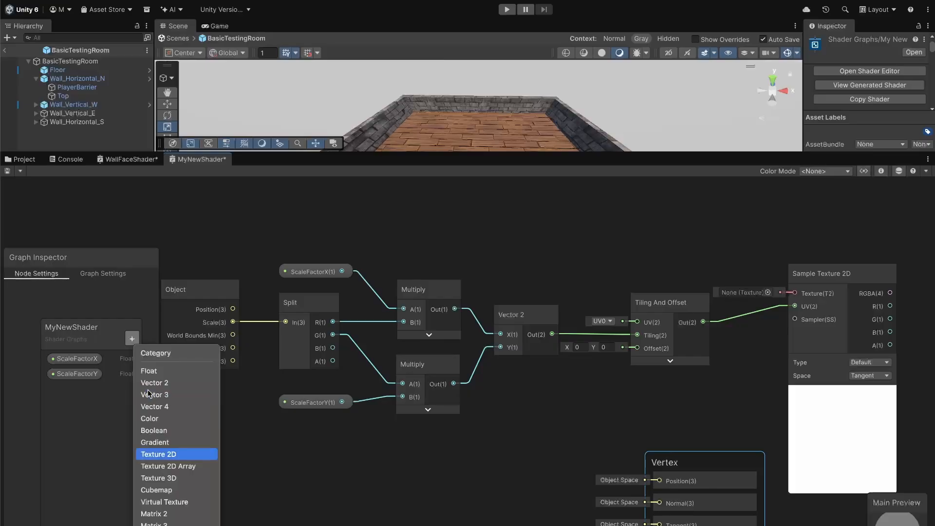
left_click(168, 456)
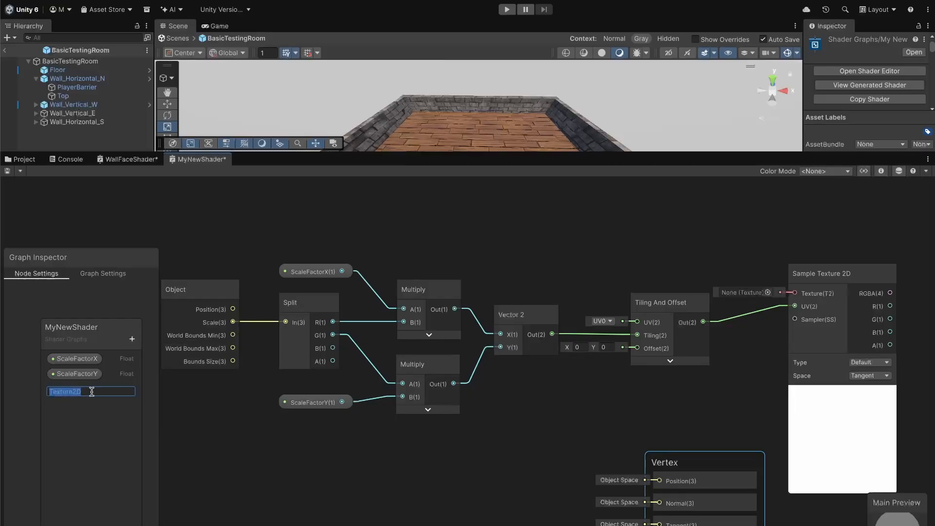
type("Te")
key("Return")
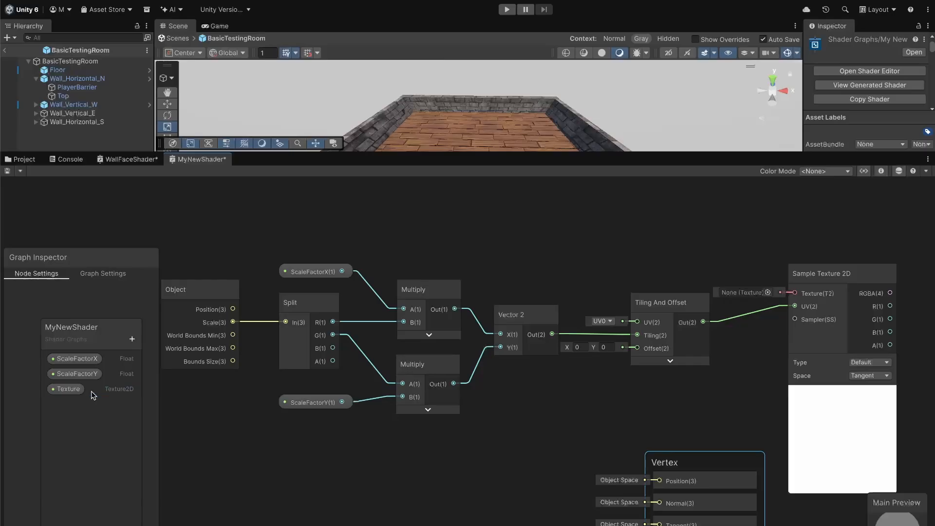
left_click_drag(67, 389, 797, 294)
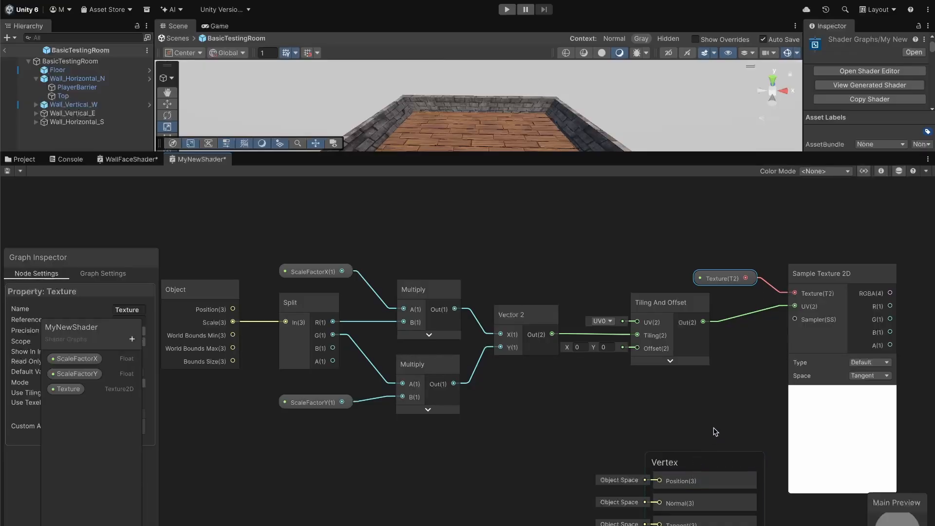
- Move the Vertex and Fragment blocks together to the right of the Sample Texture 2D node
middle_click_drag(715, 432, 570, 318)
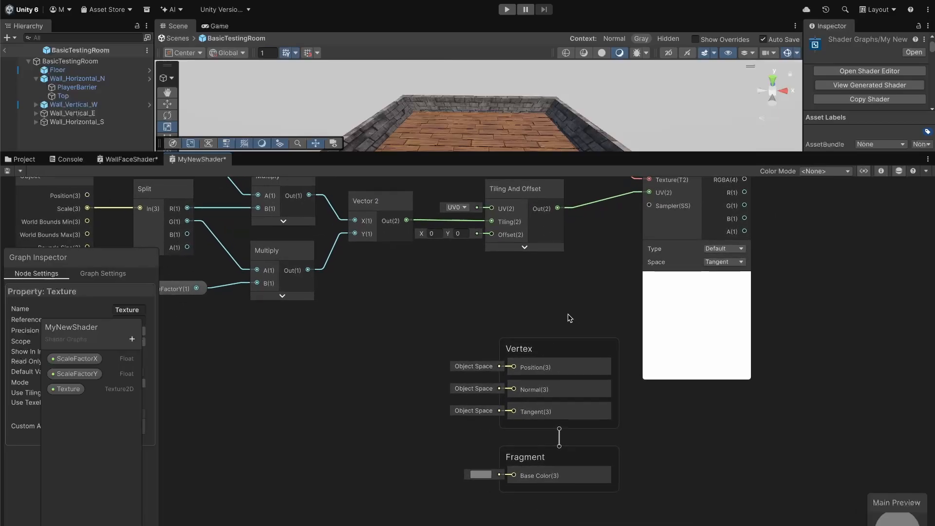
left_click_drag(431, 319, 611, 496)
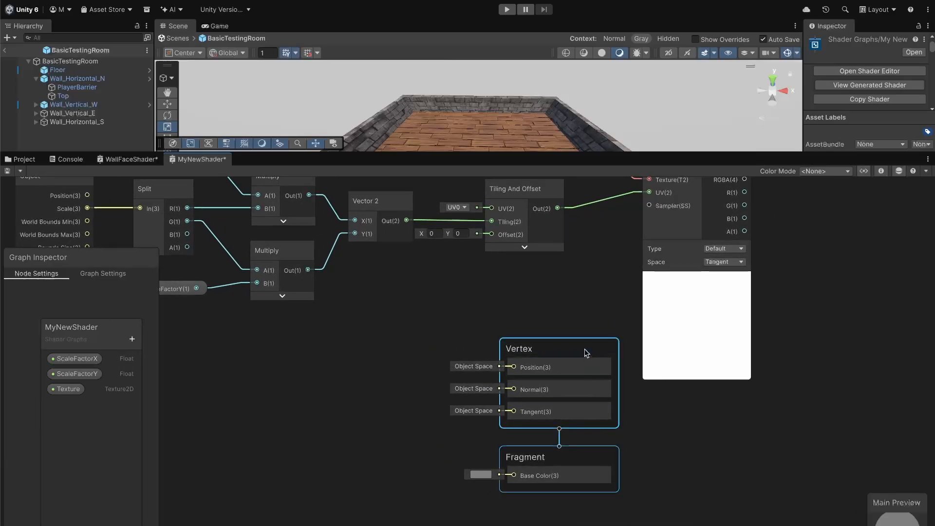
left_click_drag(584, 348, 868, 236)
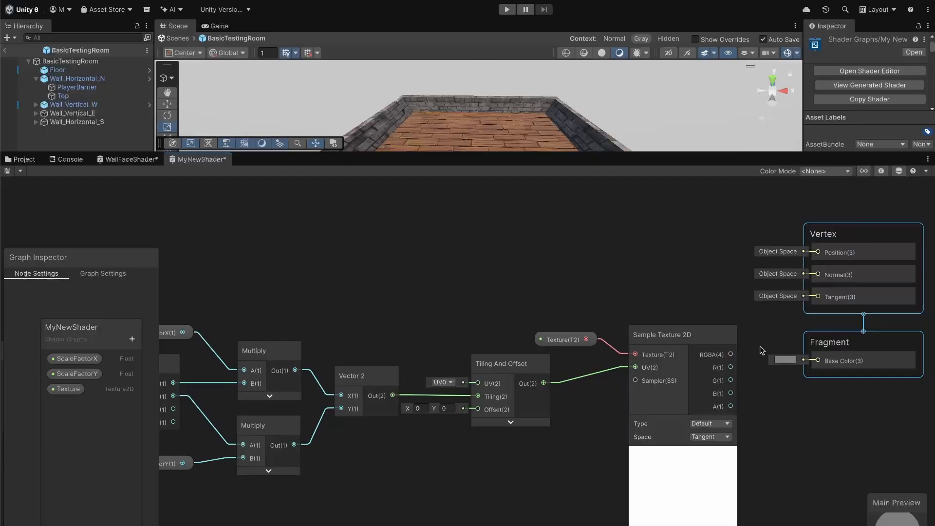
- Feed Sample Texture 2D's RGBA output into the Fragment block's Base Color input and save the shader graph
left_click_drag(730, 354, 817, 369)
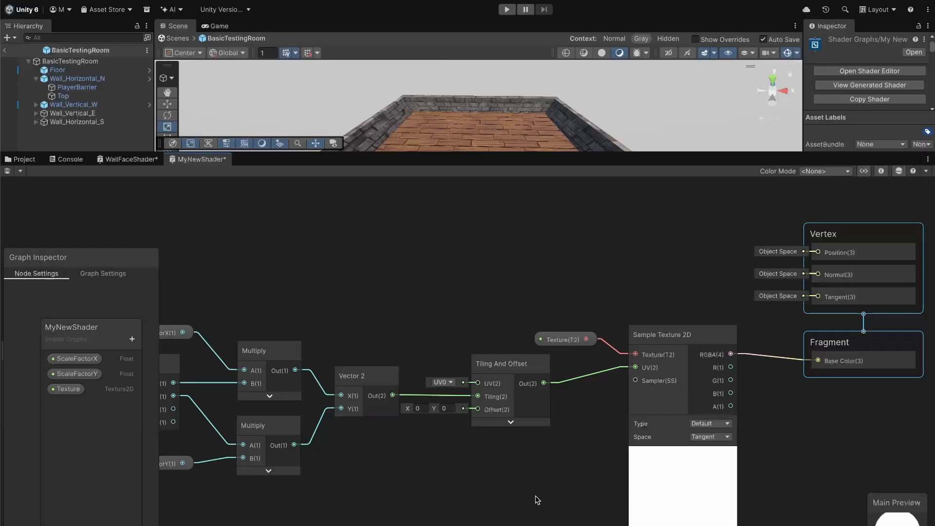
left_click(519, 317)
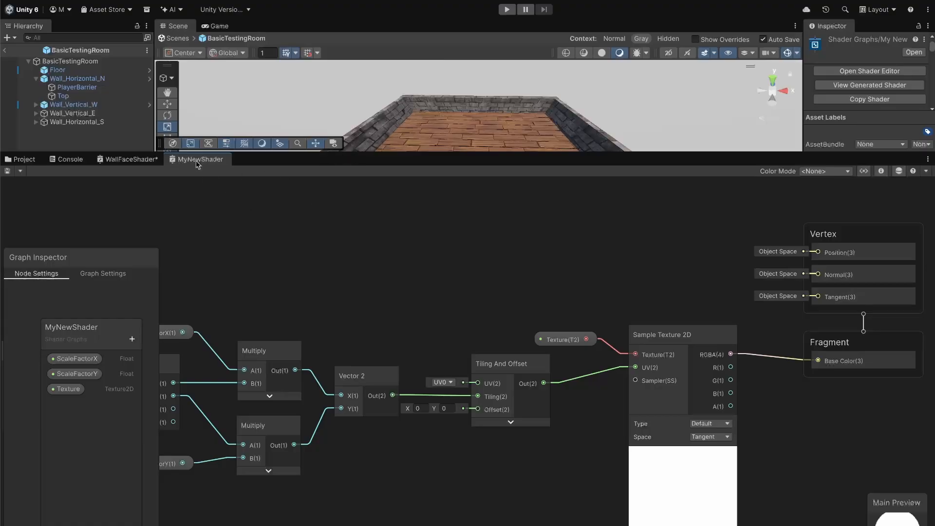
- Enlarge the Scene view and assign MyNewShader to the Bricks_01_mat material of Wall_Horizontal_N
left_click_drag(337, 154, 325, 404)
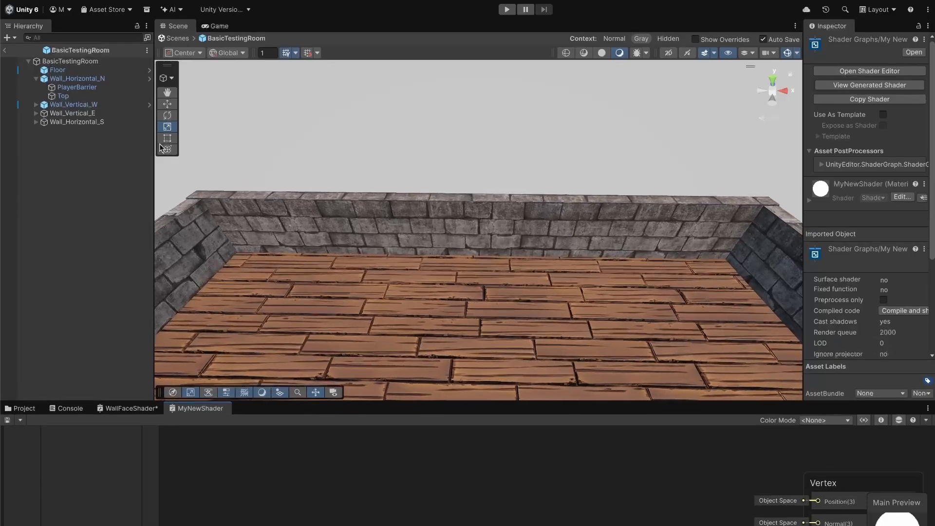
left_click(103, 79)
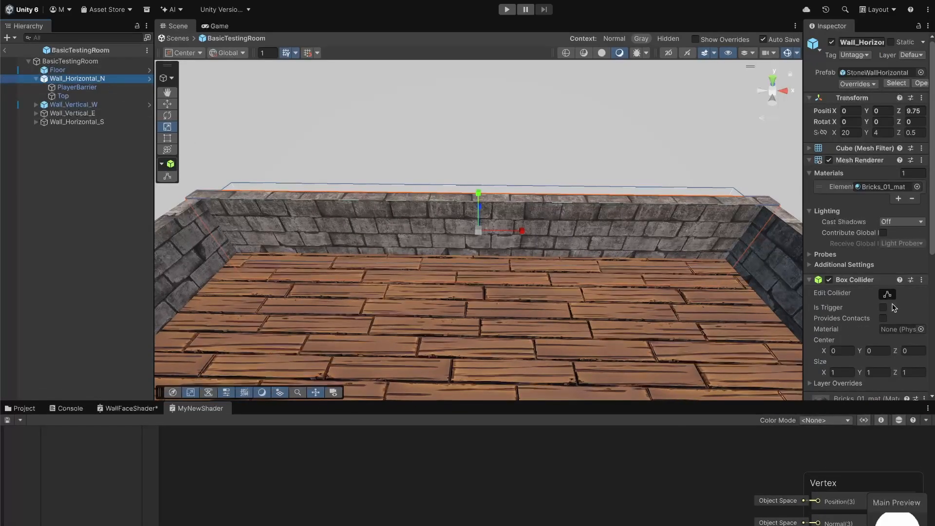
scroll(854, 179, "down", 5)
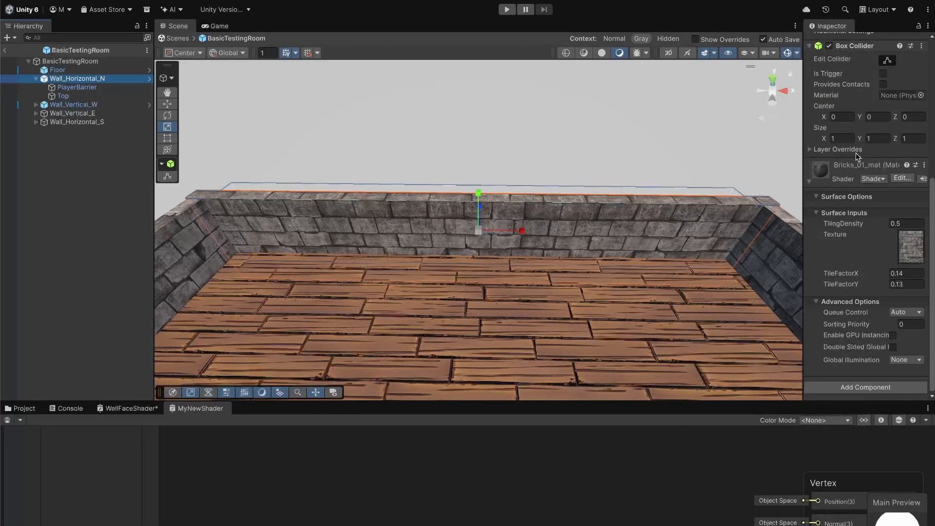
left_click(873, 179)
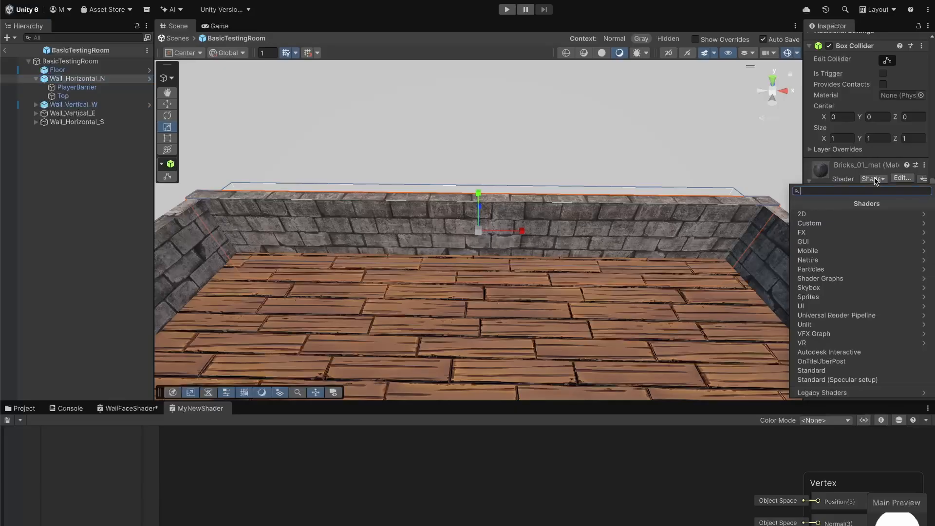
type("my")
left_click(836, 215)
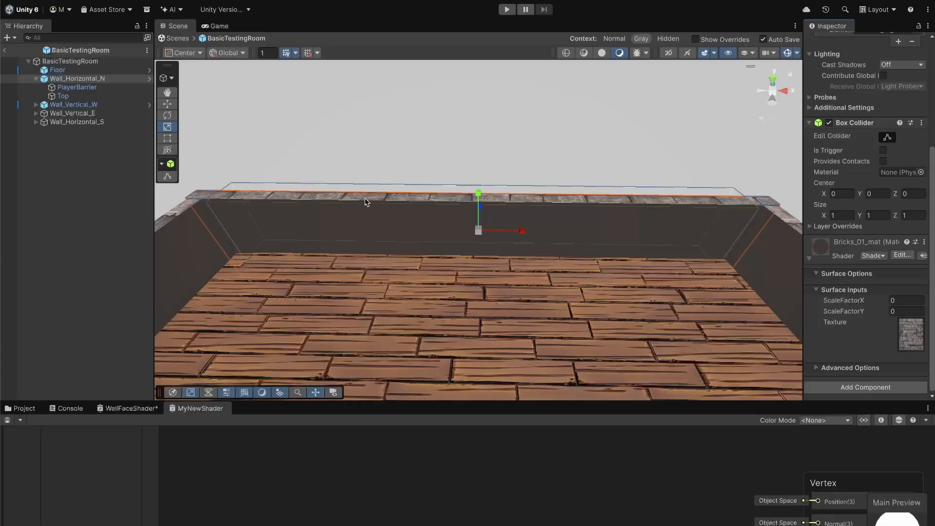
- Set ScaleFactorX and ScaleFactorY of Wall_Horizontal_N's brick material to 0.1 each
left_click(77, 94)
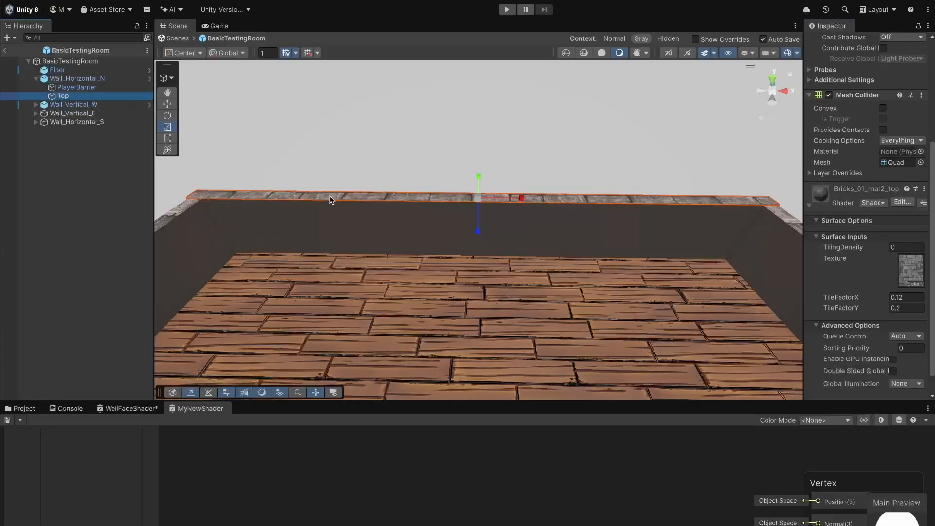
left_click(91, 80)
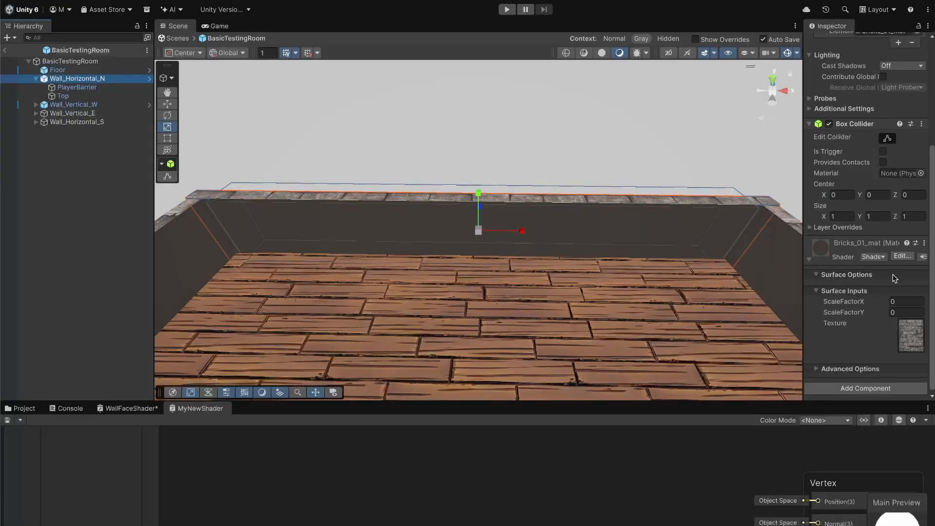
left_click(901, 302)
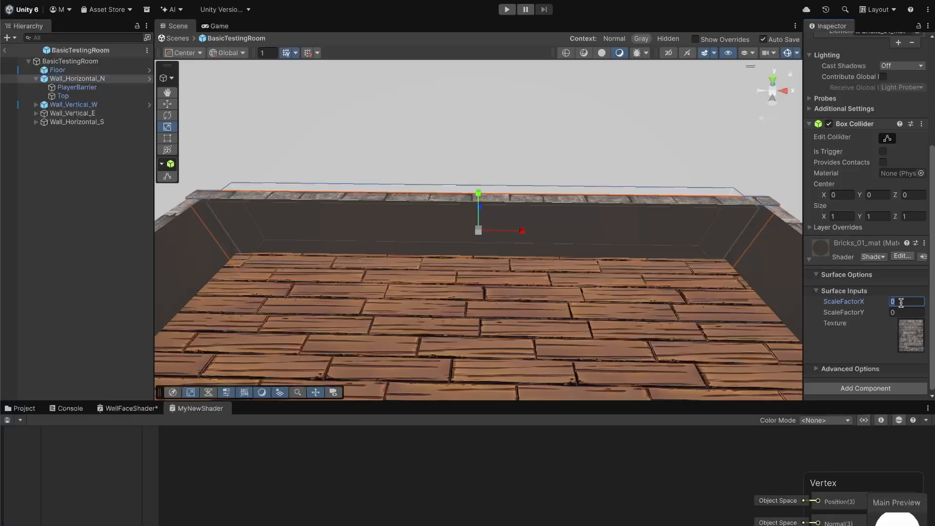
type("1")
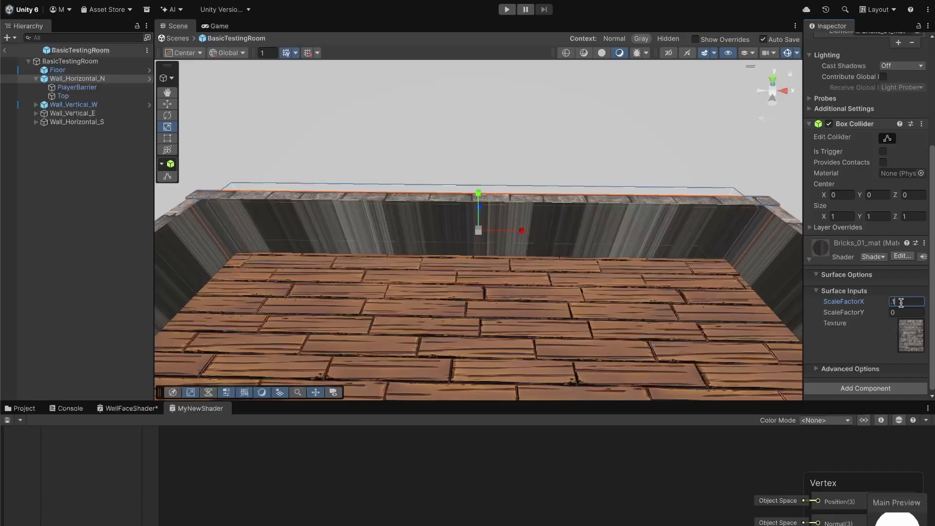
left_click(898, 312)
type(".1")
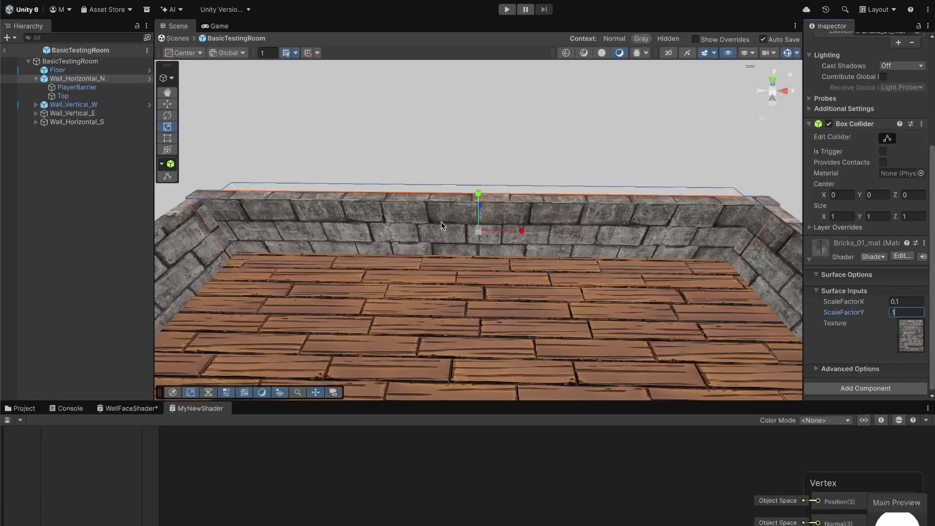
- Try out different scale factors on the wall's brick material, then restore ScaleFactorX and ScaleFactorY to 0.1
left_click(852, 314)
left_click_drag(853, 313, 886, 305)
left_click(906, 302)
type("0.1")
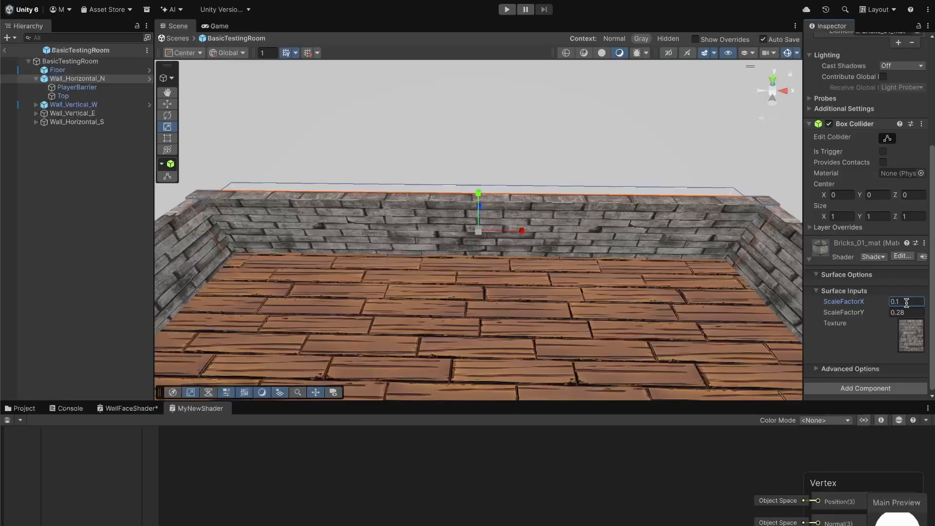
left_click(903, 311)
type("0.1")
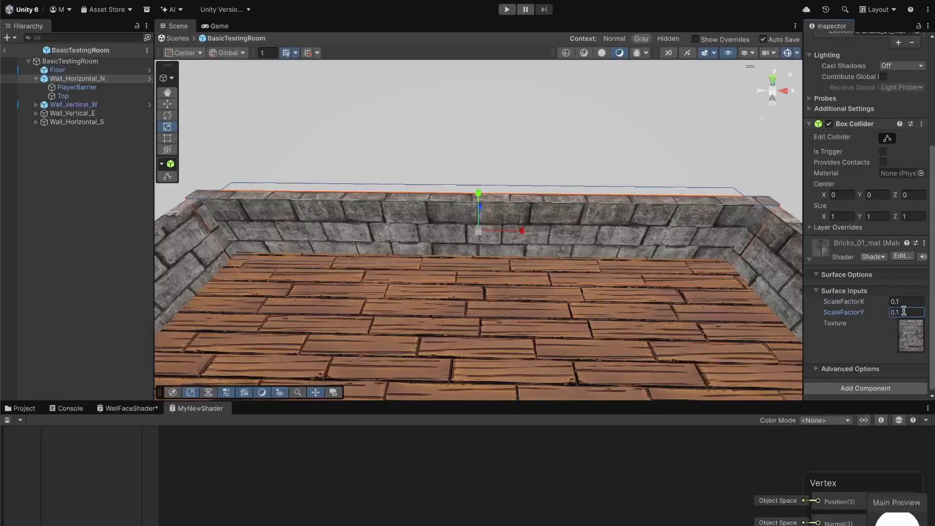
- Set both ScaleFactorX and ScaleFactorY of the wall's Bricks_01_mat material to 0.14
left_click(899, 302)
type("0.14")
left_click(904, 312)
type("0.14")
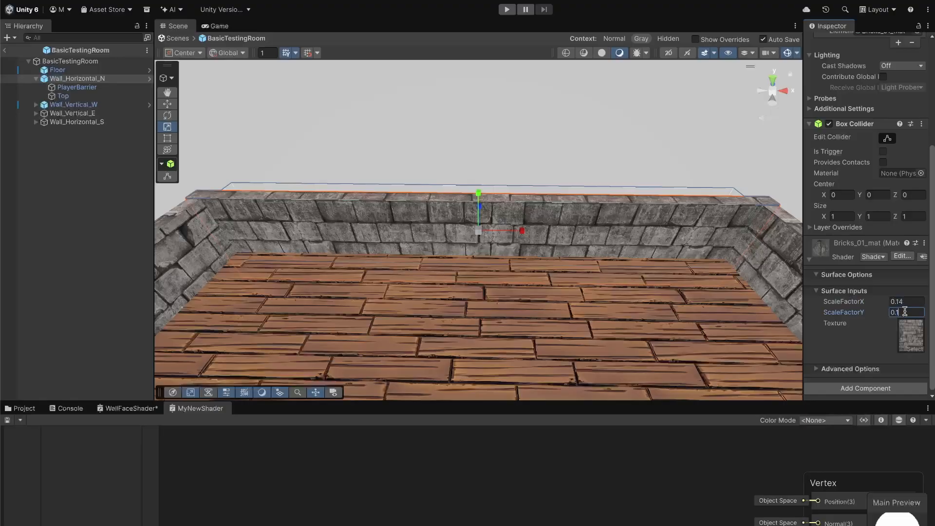
left_click(624, 326)
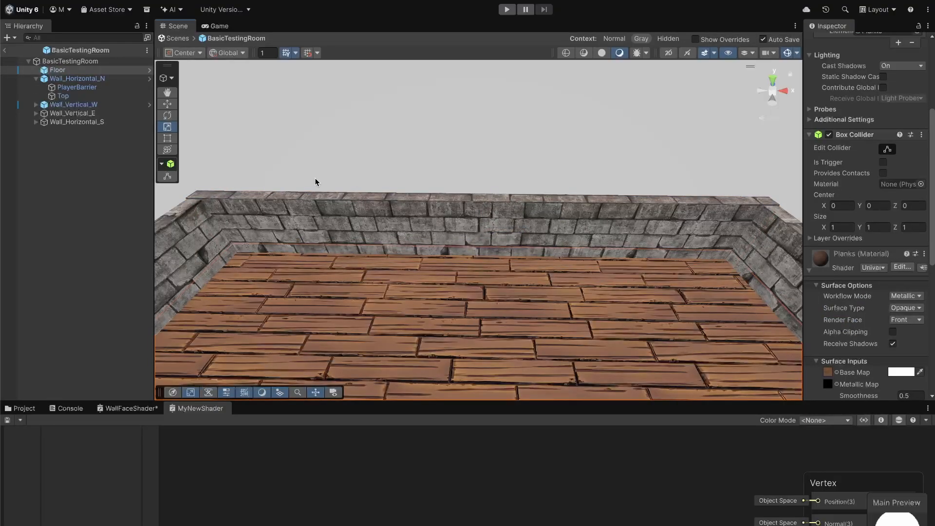
- Assign MyNewShader to the Bricks_01_mat2_top material on the Top object of Wall_Horizontal_N
left_click(83, 96)
scroll(878, 343, "down", 1)
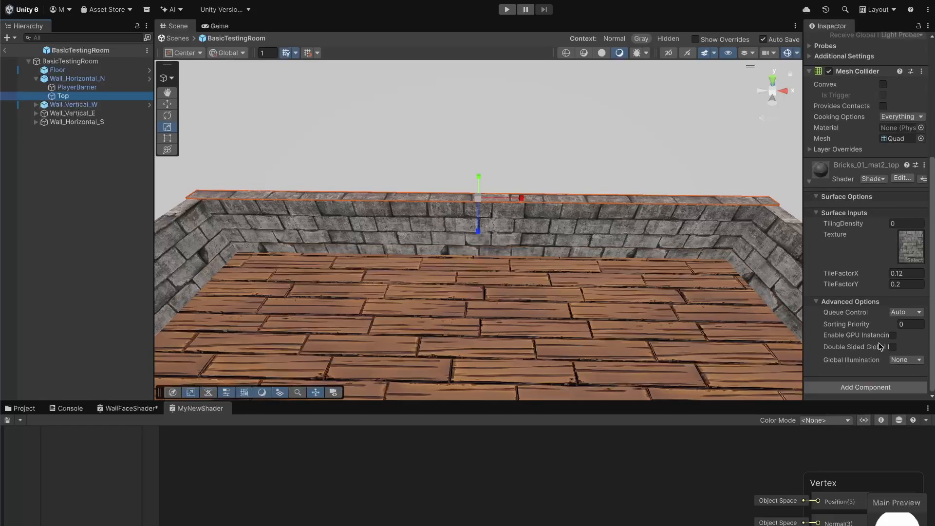
left_click(868, 179)
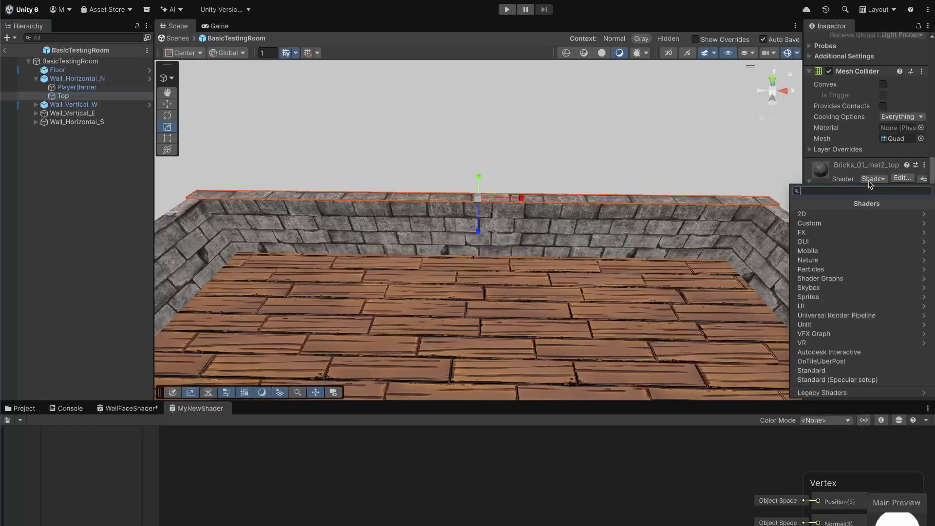
type("myNew")
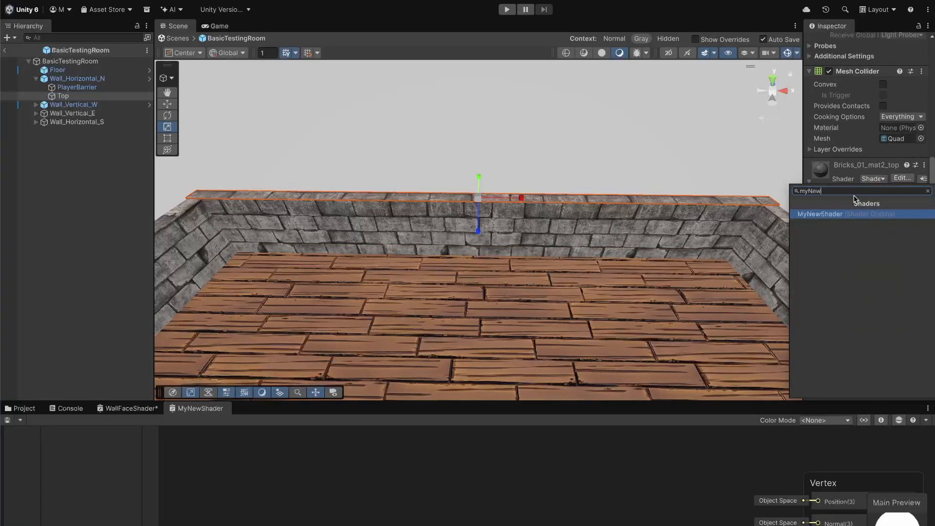
left_click(841, 211)
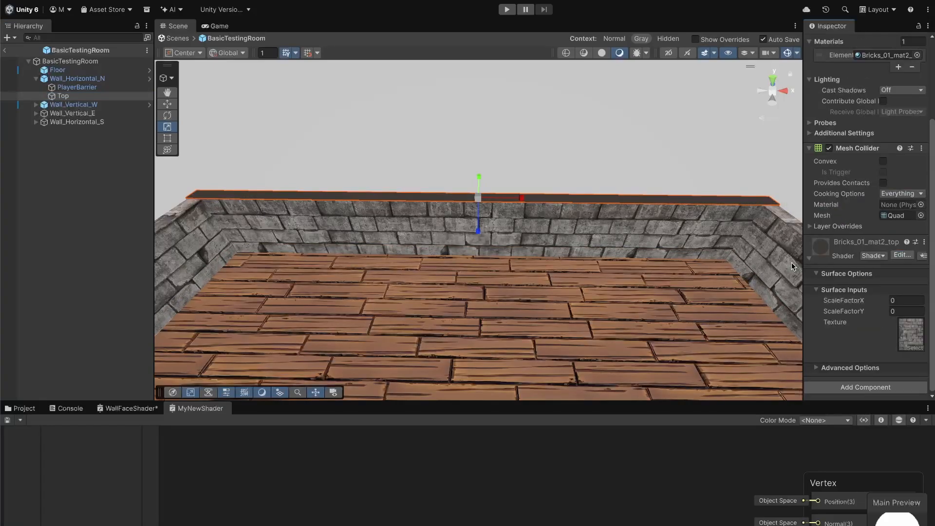
- Set ScaleFactorX and ScaleFactorY of the Top object's brick material to 0.1 each
left_click(894, 299)
type("0.1")
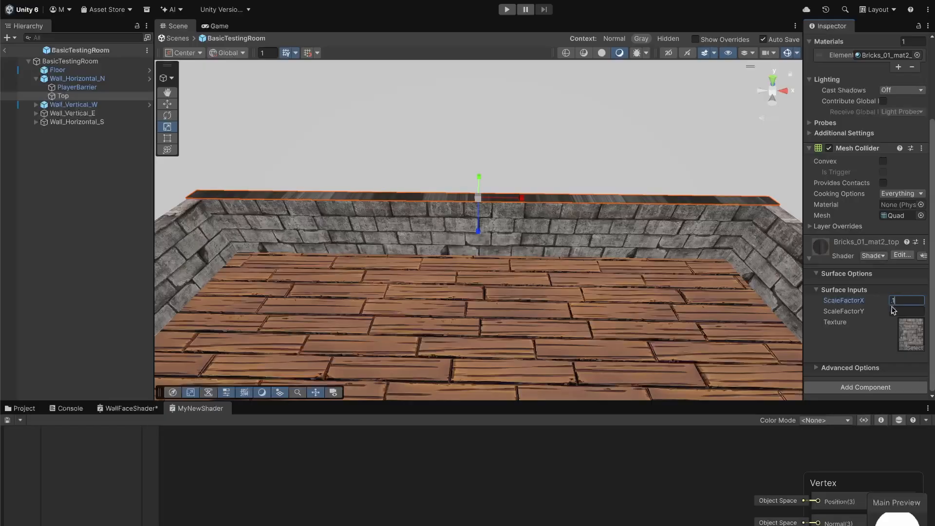
left_click(902, 312)
type("0.1")
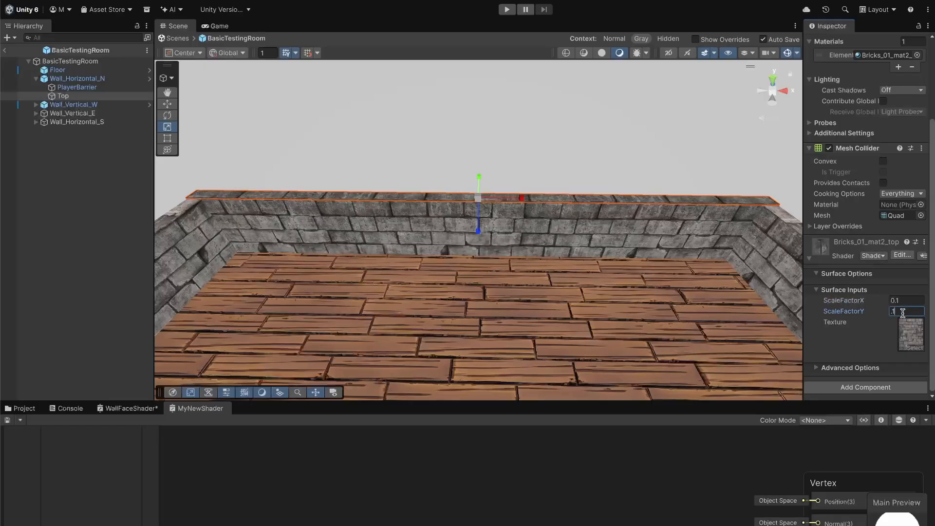
left_click(627, 308)
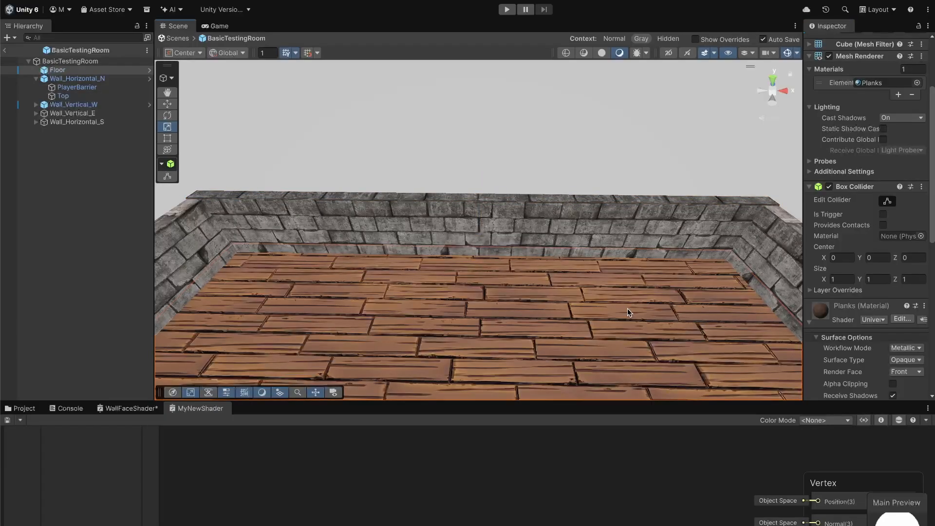
- Shorten Wall_Horizontal_N along X and place a duplicate beside it, leaving a doorway-sized gap in the middle of the wall
left_click(57, 78)
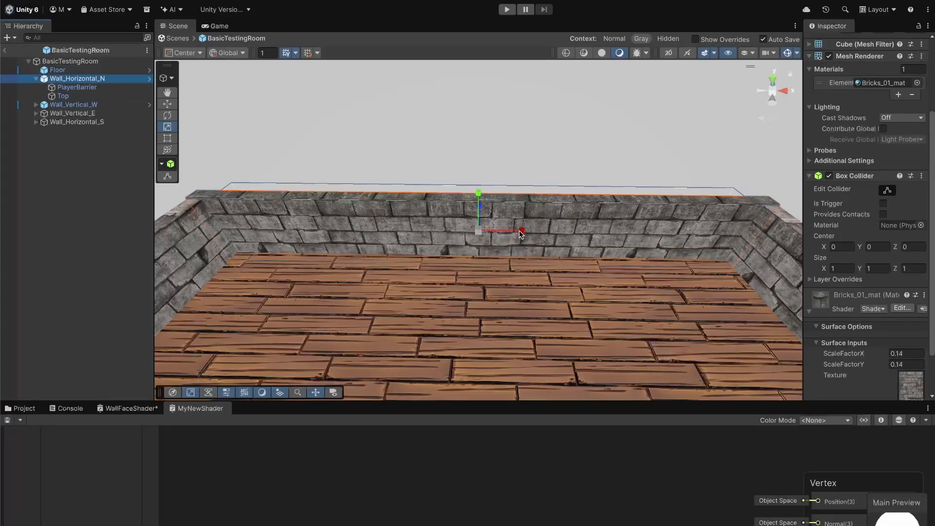
left_click_drag(520, 233, 654, 232)
key("w")
key("ctrl+d")
key("ctrl+s")
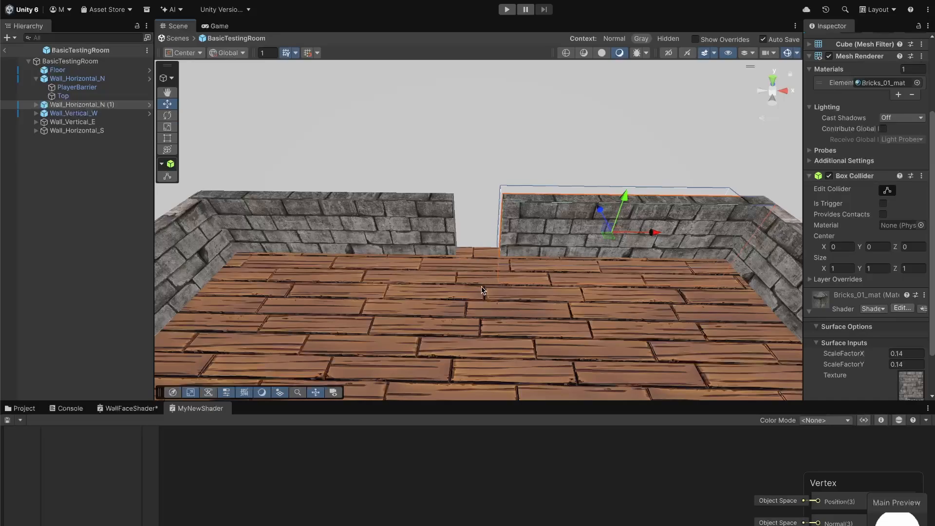
left_click(472, 335)
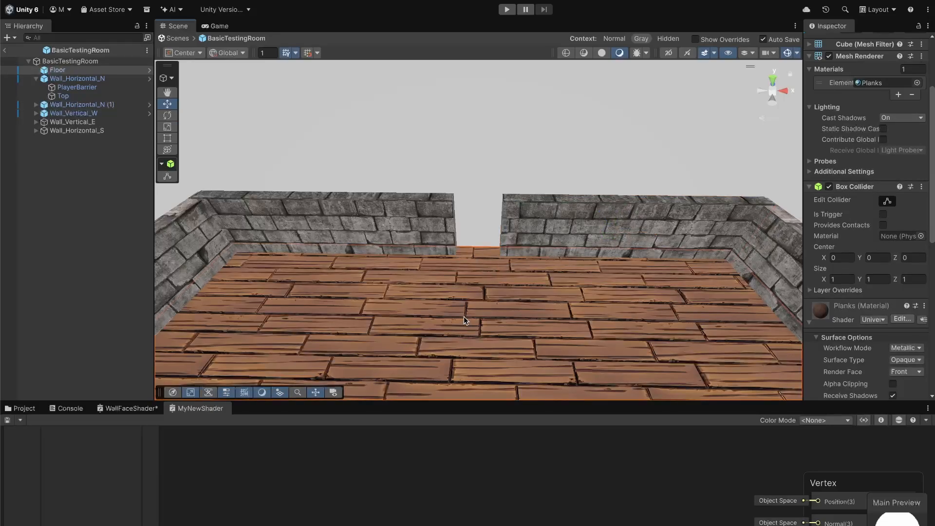